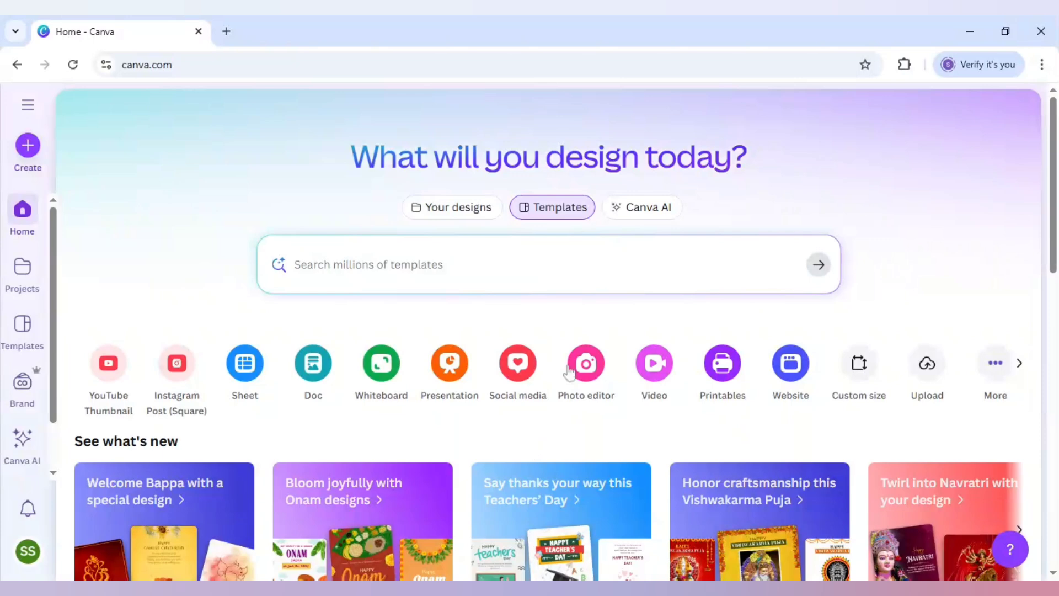
Create a blank social media design in the Instagram Post (4:5) format.
click(524, 370)
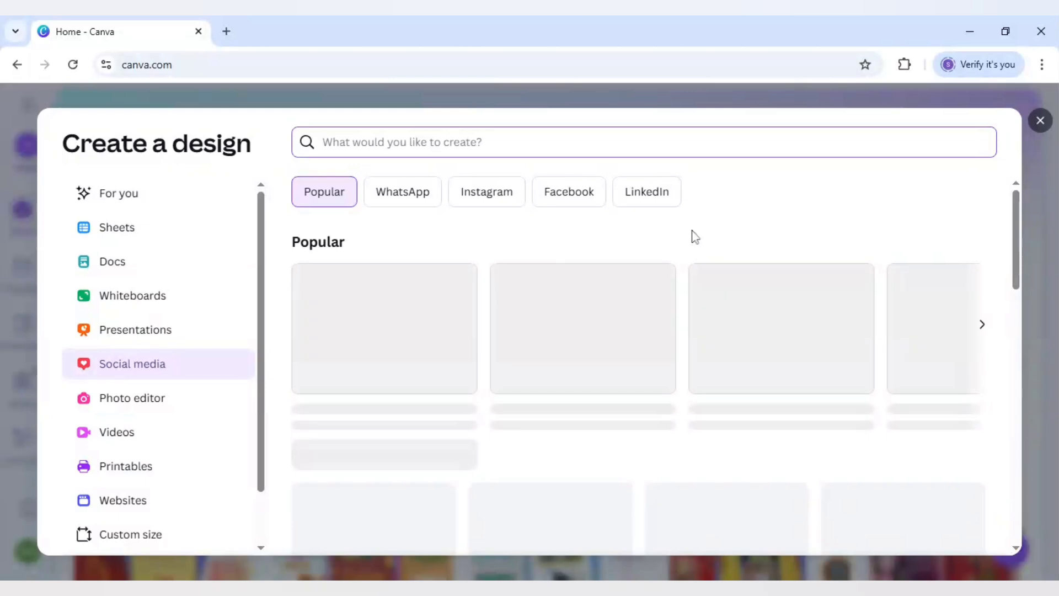
click(508, 201)
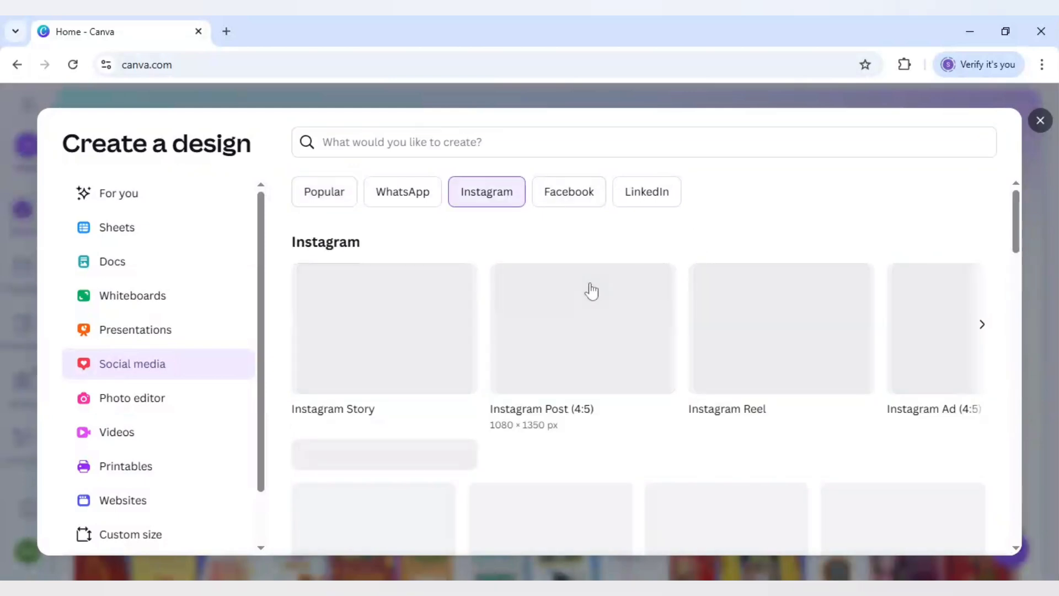
click(565, 346)
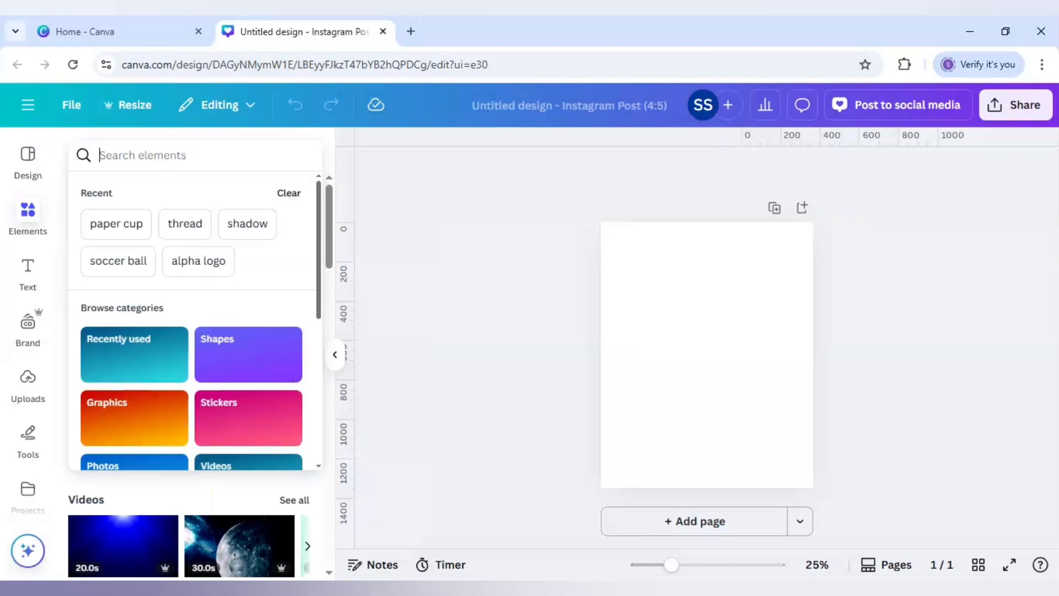
Search the elements for "empty soccer field" photos and add the dark stadium with the white centre circle to the page.
text(emp)
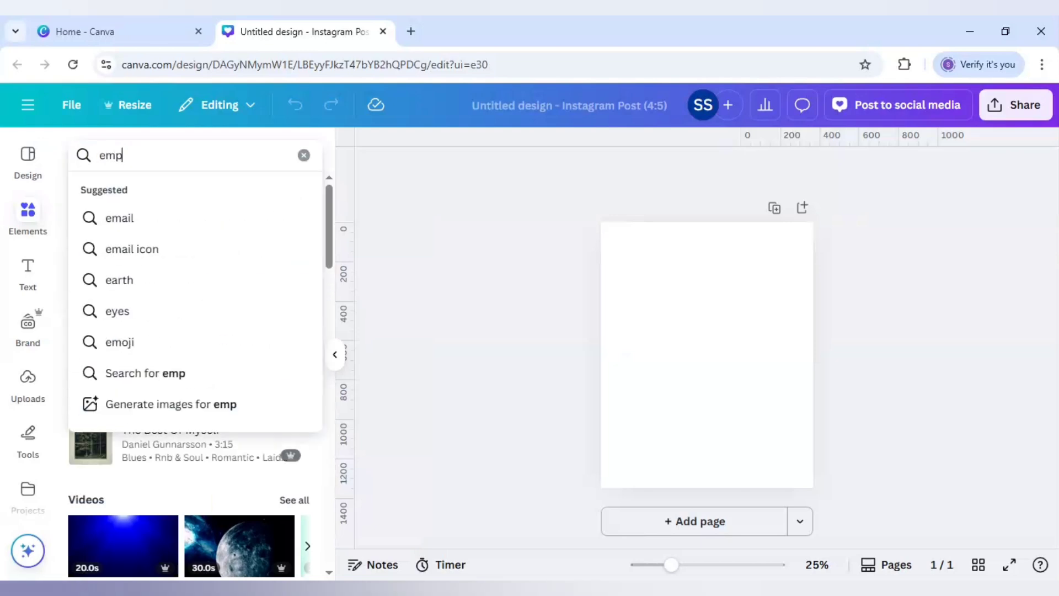
text(ty soc)
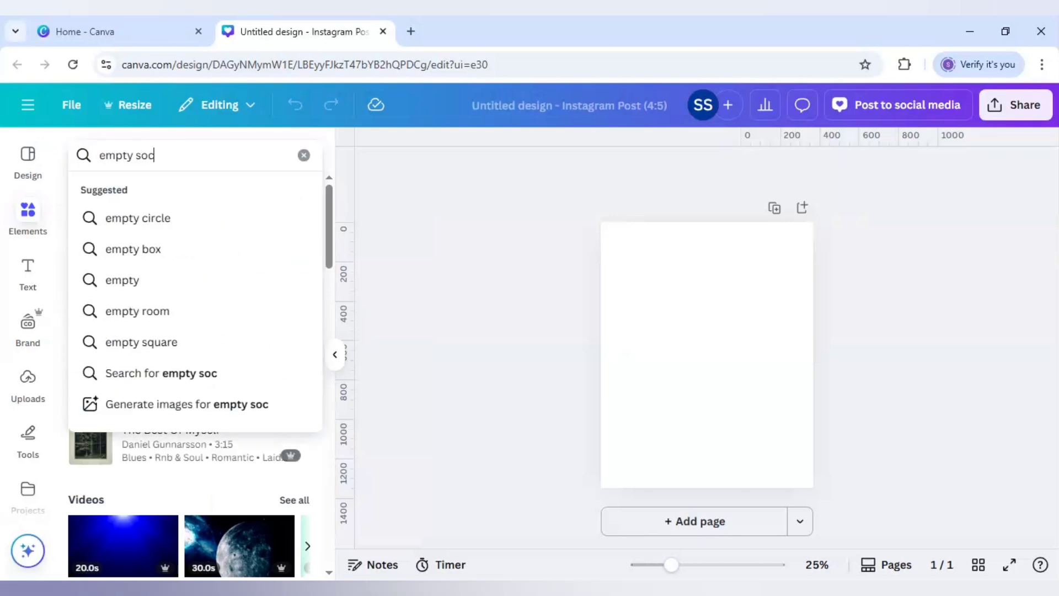
text(cer field)
key(Return)
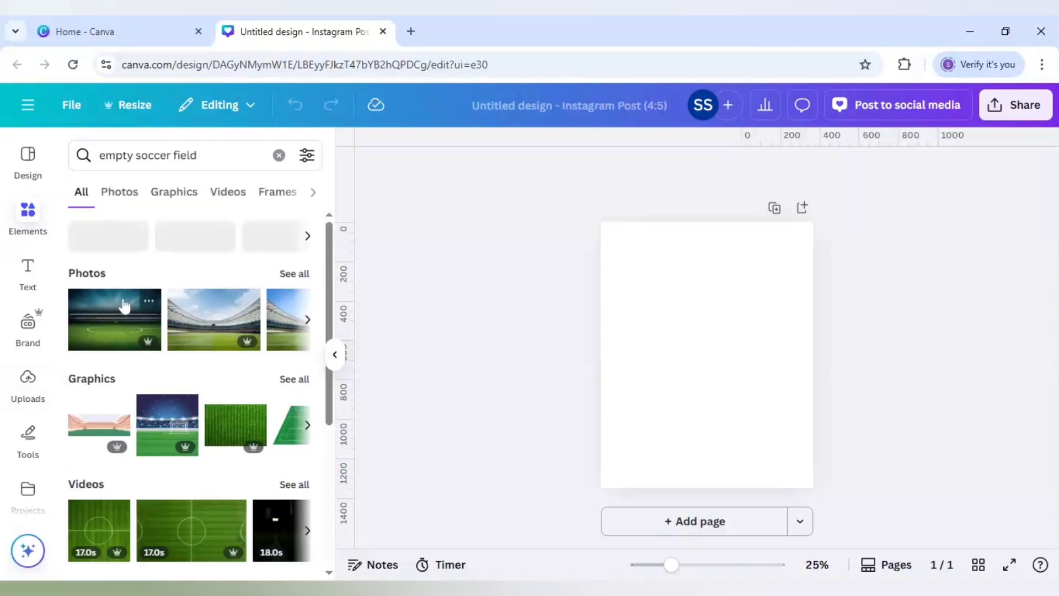
click(294, 273)
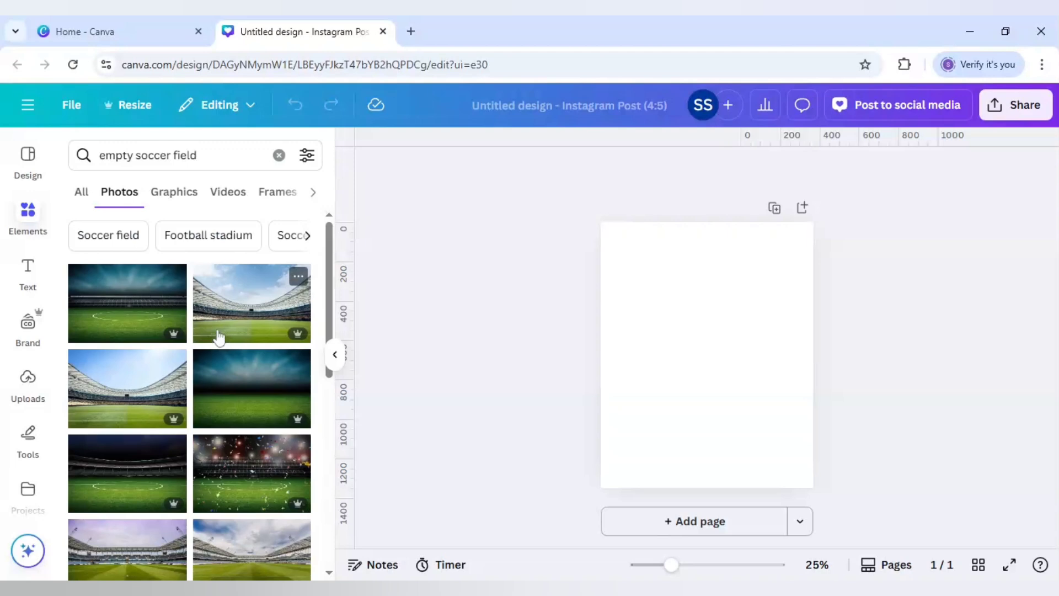
click(129, 489)
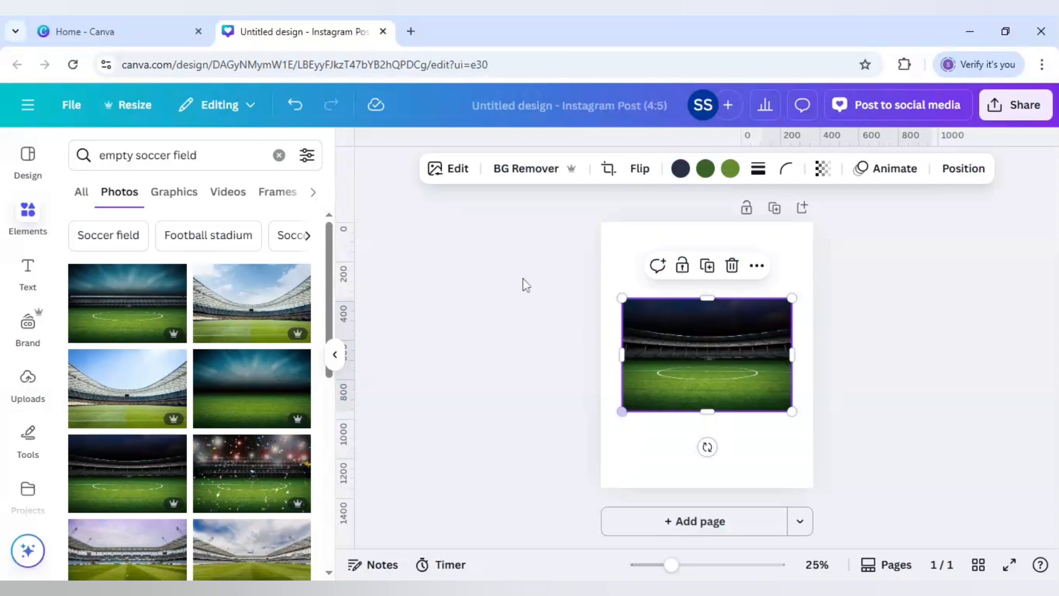
Remove the stadium photo's background, restoring the grass pitch below the stands with a size 100 Restore brush.
click(527, 169)
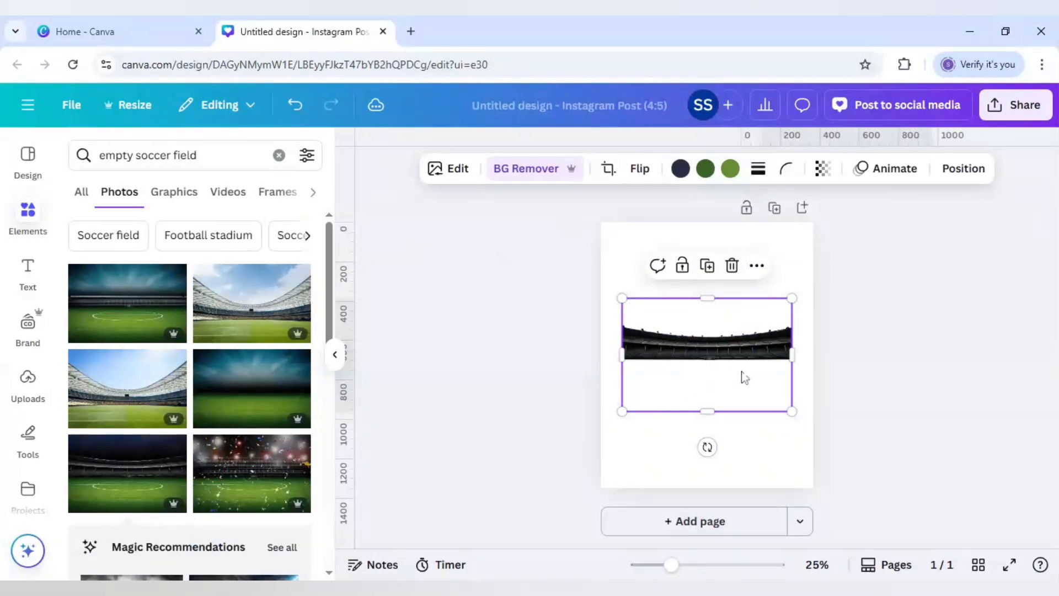
click(527, 169)
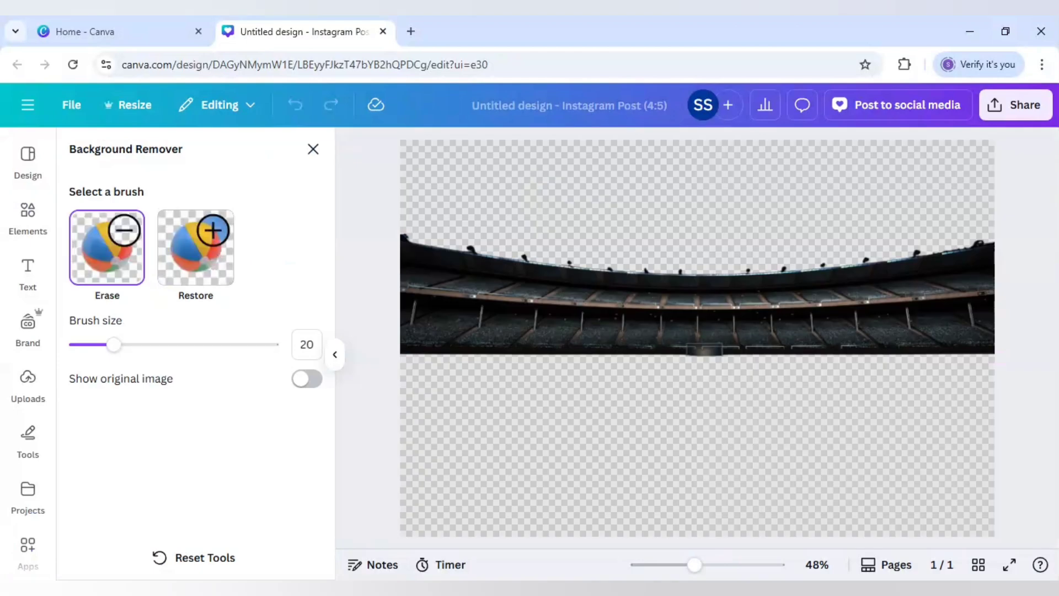
click(218, 273)
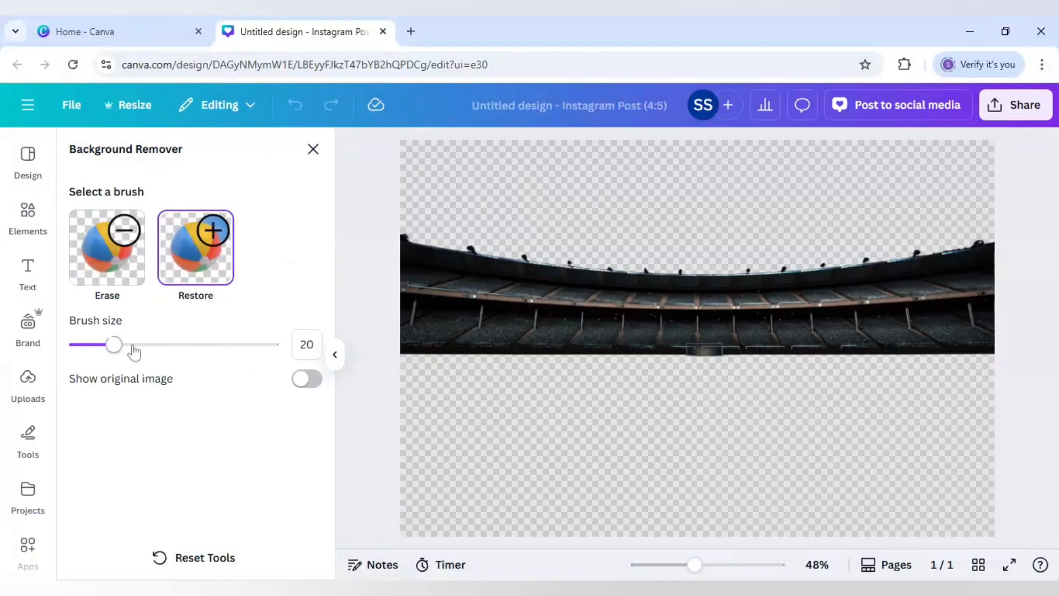
click(269, 348)
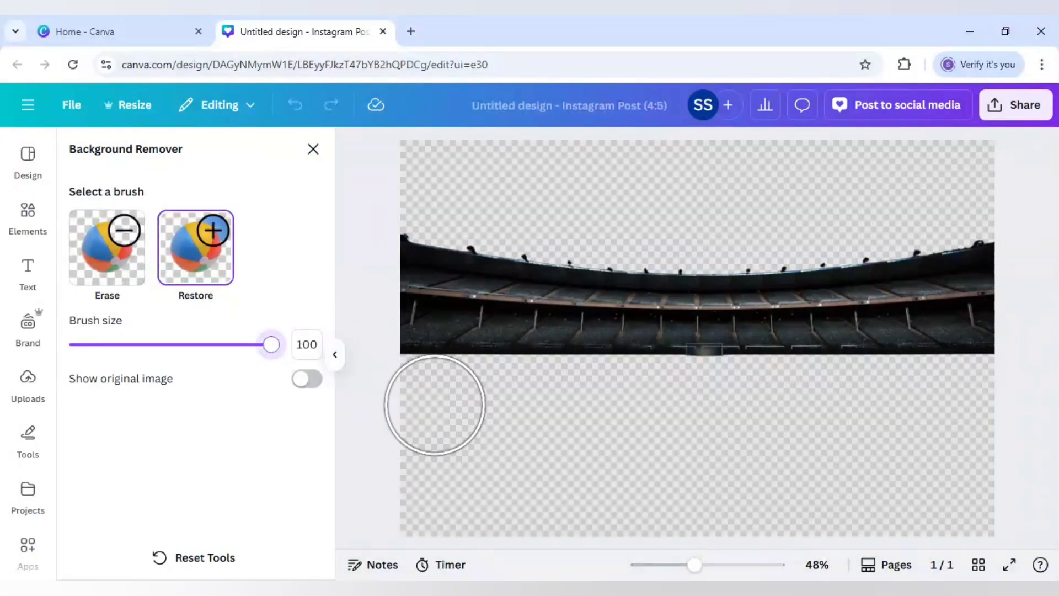
mouse_move(430, 385)
mouse_down()
mouse_move(822, 400)
mouse_move(977, 387)
mouse_move(970, 457)
mouse_move(985, 490)
mouse_move(941, 498)
mouse_move(893, 480)
mouse_move(679, 488)
mouse_move(426, 468)
mouse_move(431, 511)
mouse_move(861, 510)
mouse_up()
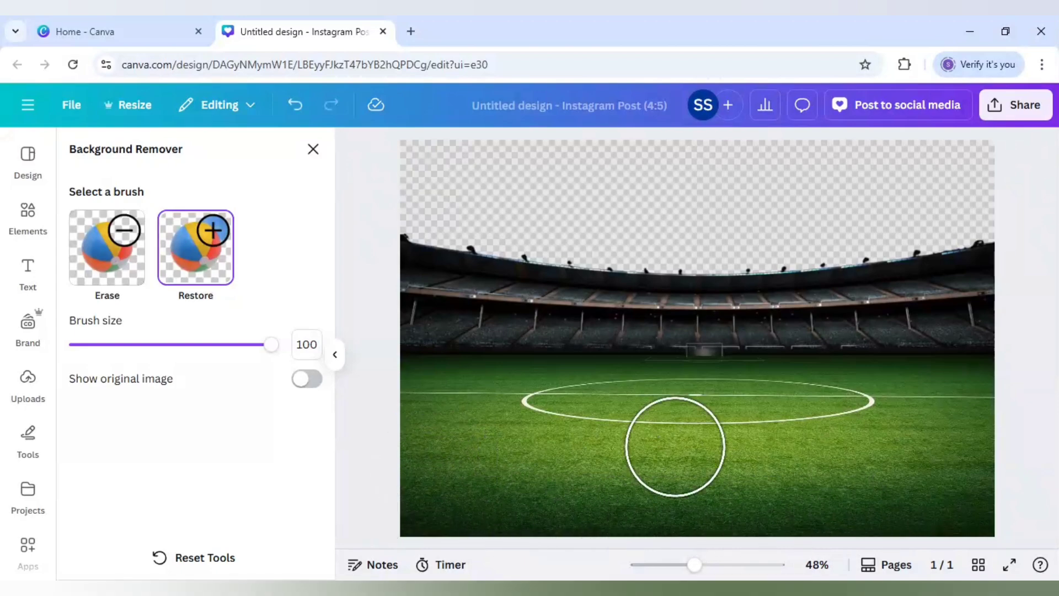
click(313, 150)
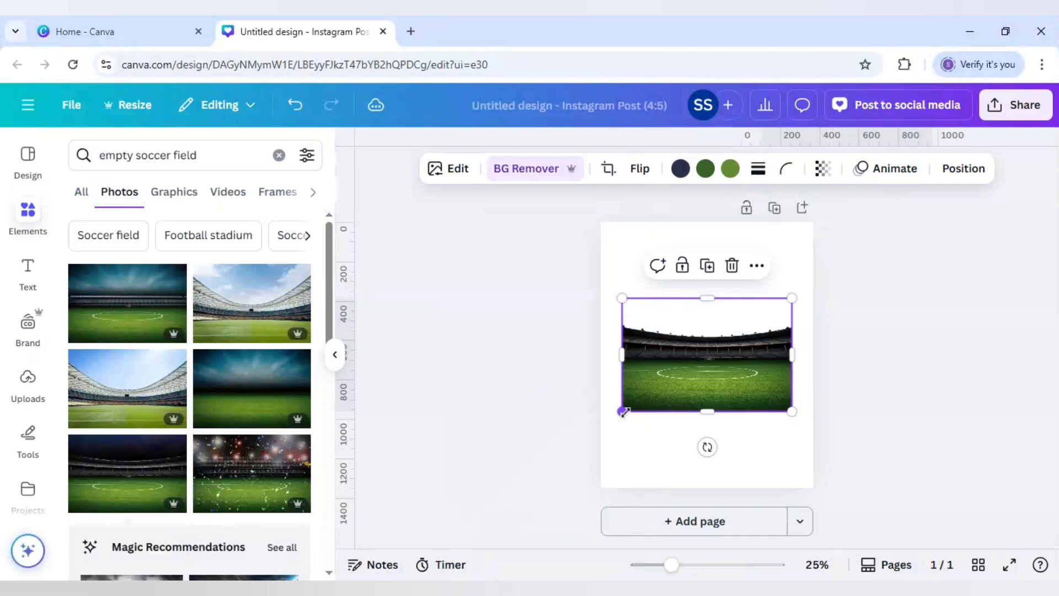
Enlarge the stadium cutout past both page sides and place it along the lower edge of the page.
drag(621, 411, 581, 439)
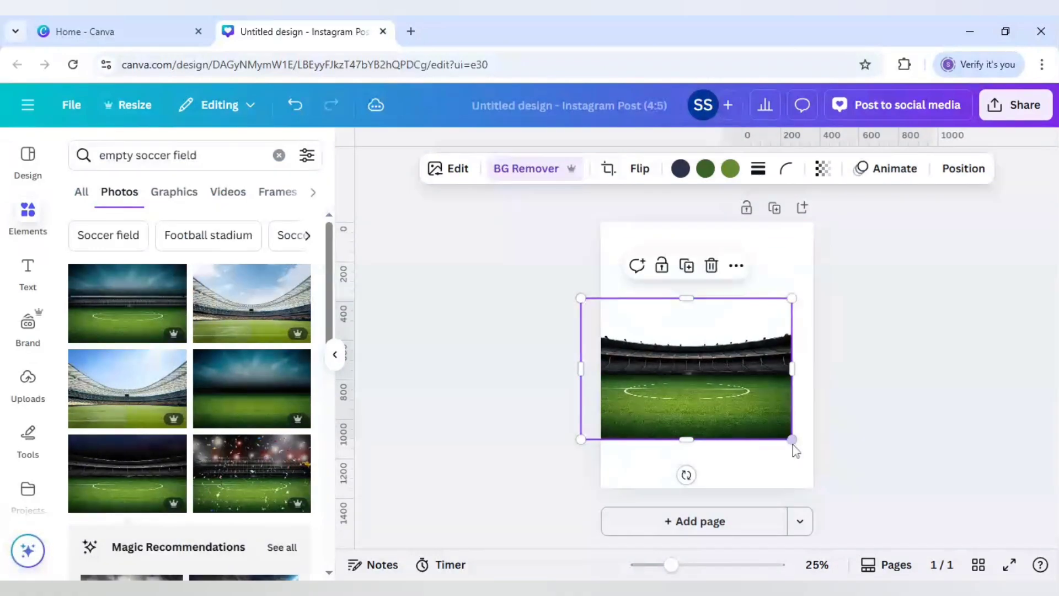
drag(825, 467, 837, 468)
drag(767, 426, 769, 458)
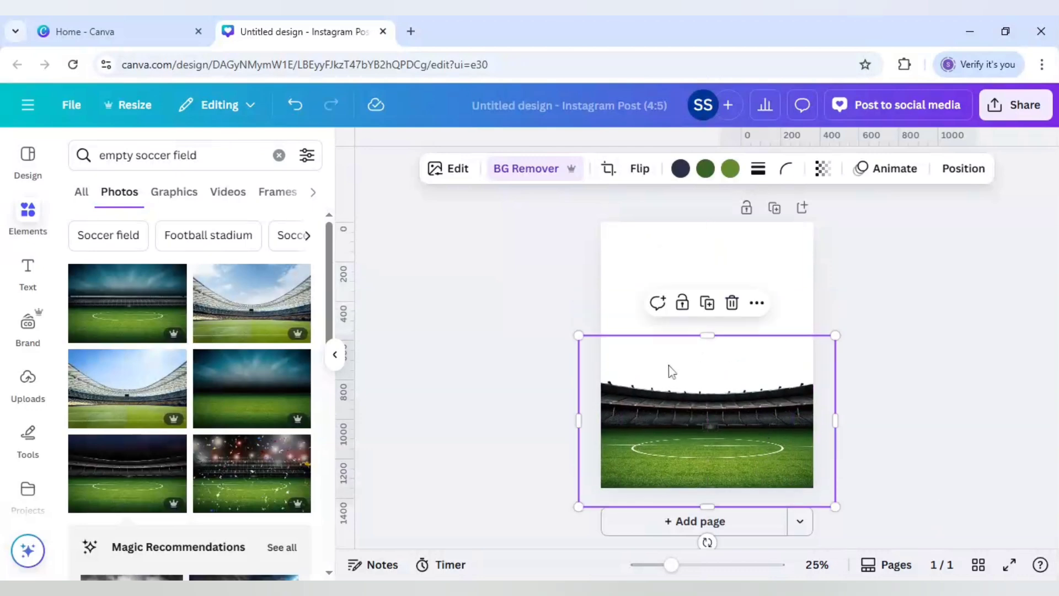
Apply the Hazel filter from the Soft group to the stadium image.
click(453, 171)
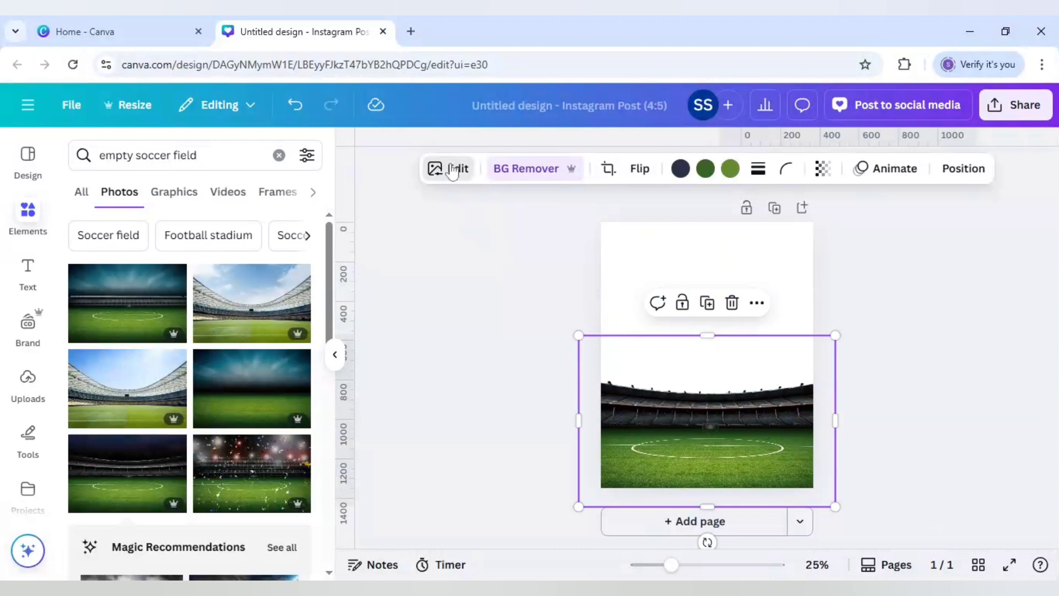
scroll(254, 328, down, 1)
scroll(254, 329, down, 2)
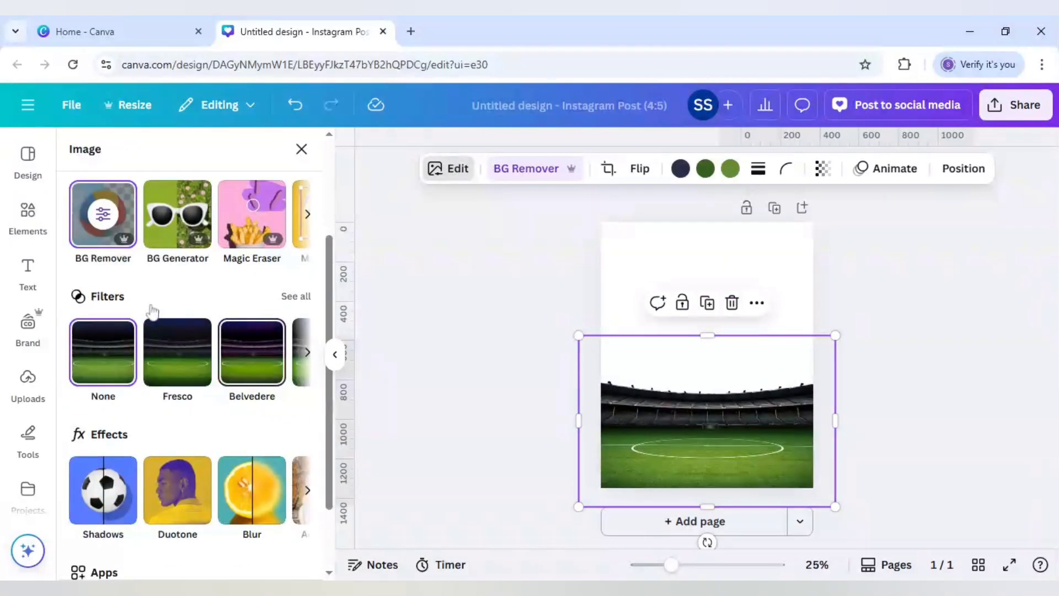
click(296, 296)
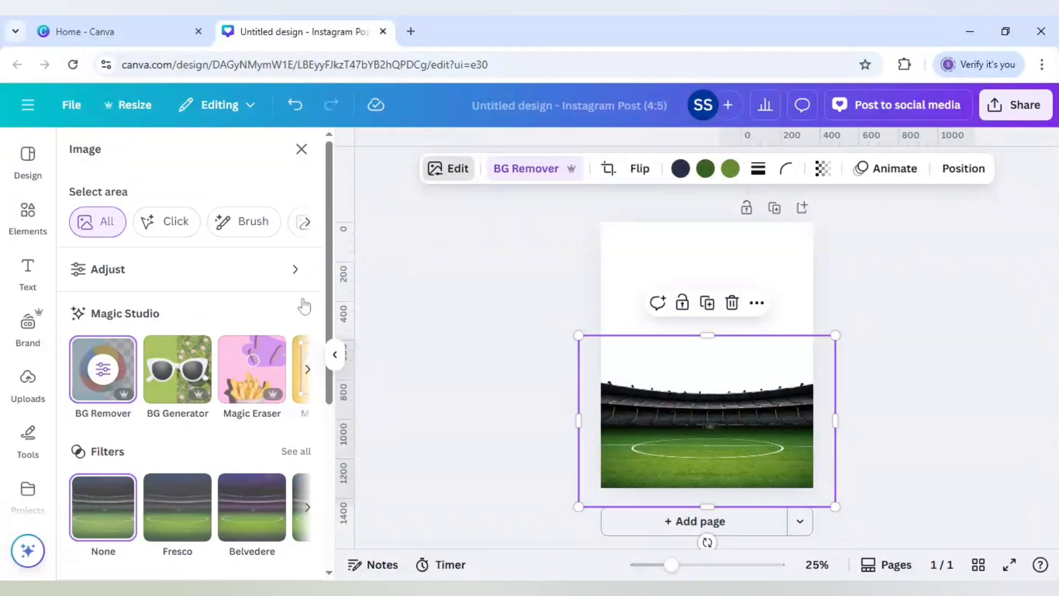
scroll(263, 303, down, 3)
scroll(264, 304, down, 4)
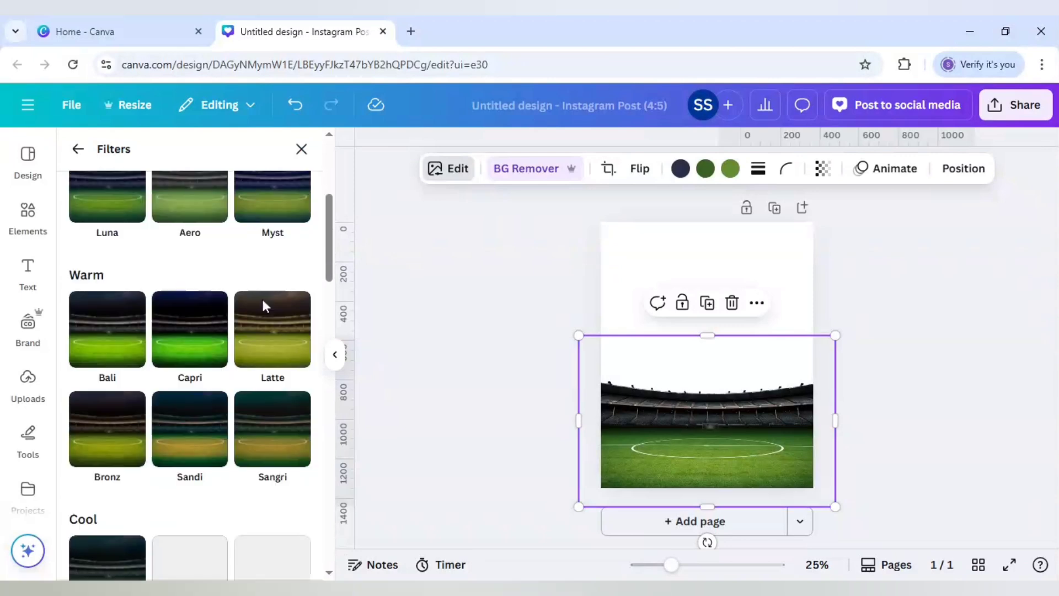
scroll(264, 307, down, 1)
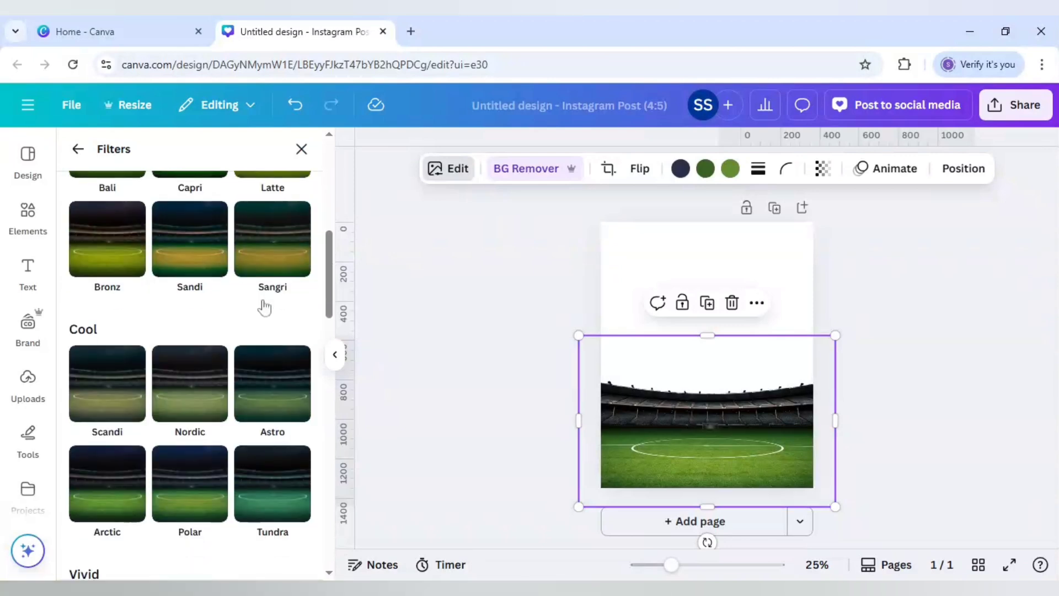
scroll(265, 307, down, 6)
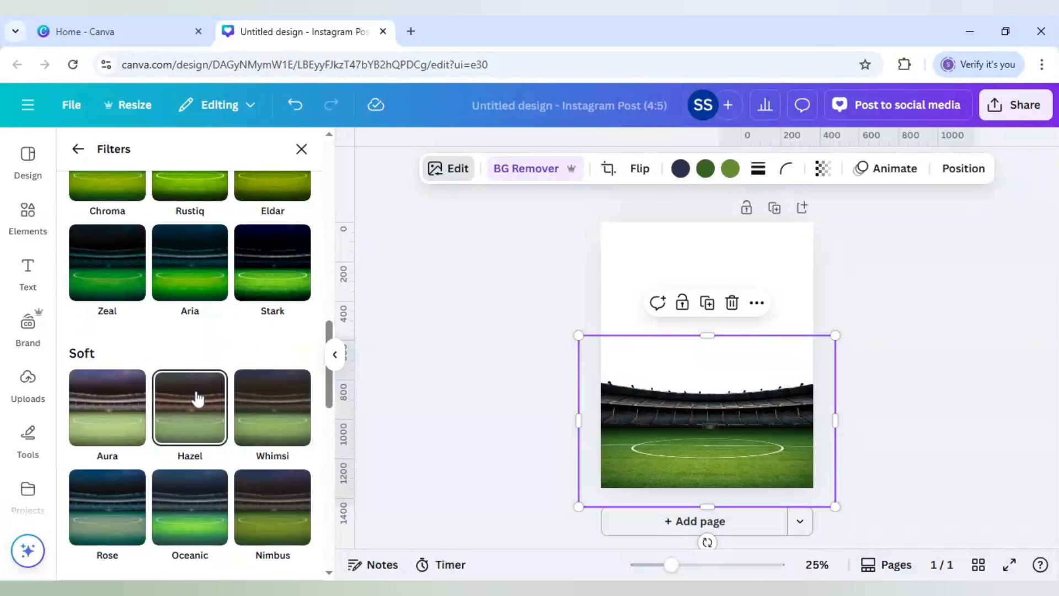
click(197, 399)
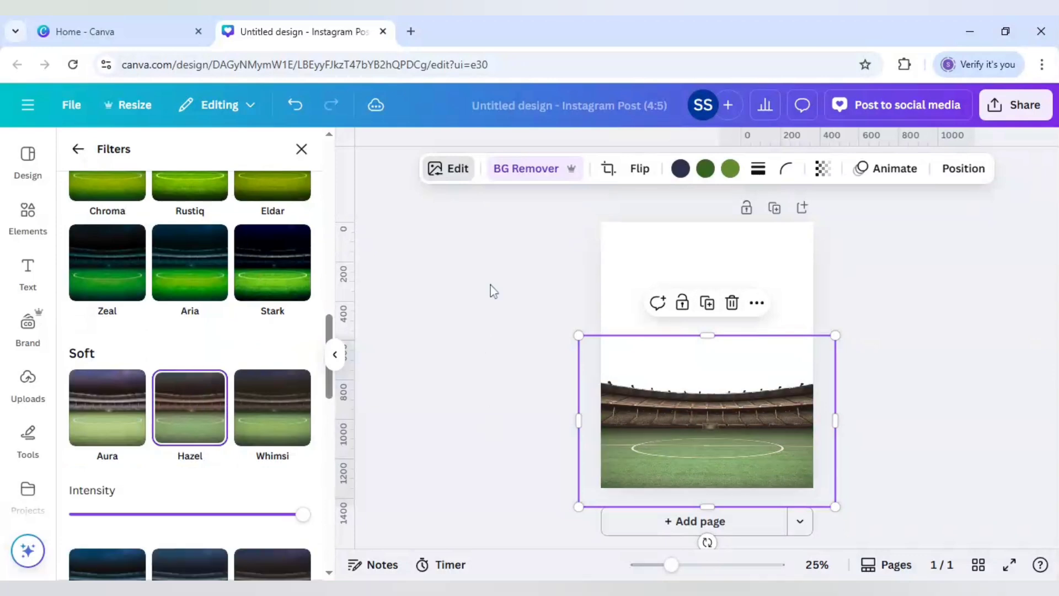
Adjust the stadium image's light by setting Contrast to 52 and raising Blacks.
click(71, 152)
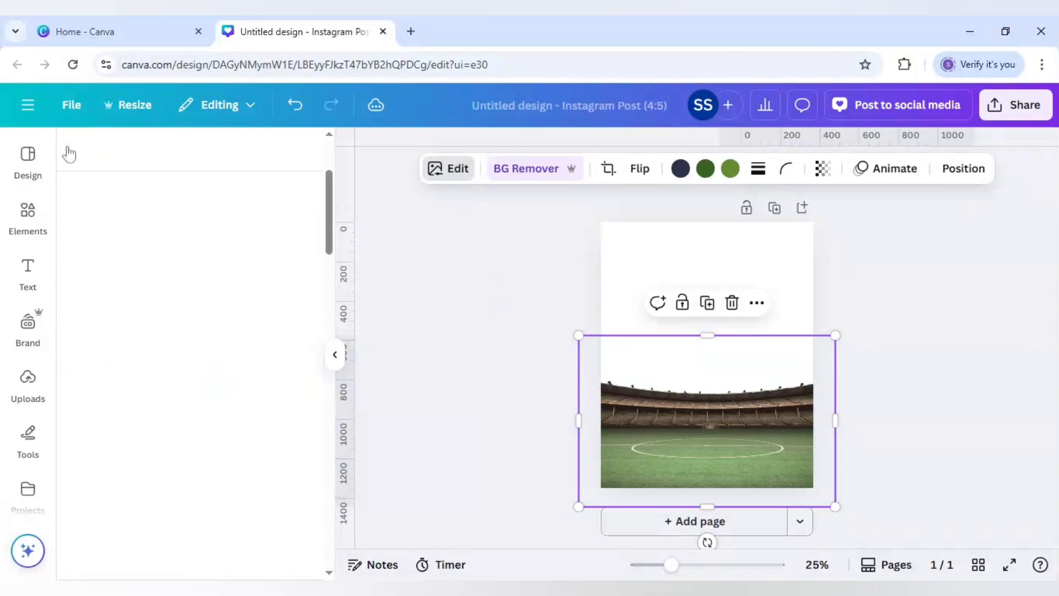
scroll(135, 274, up, 3)
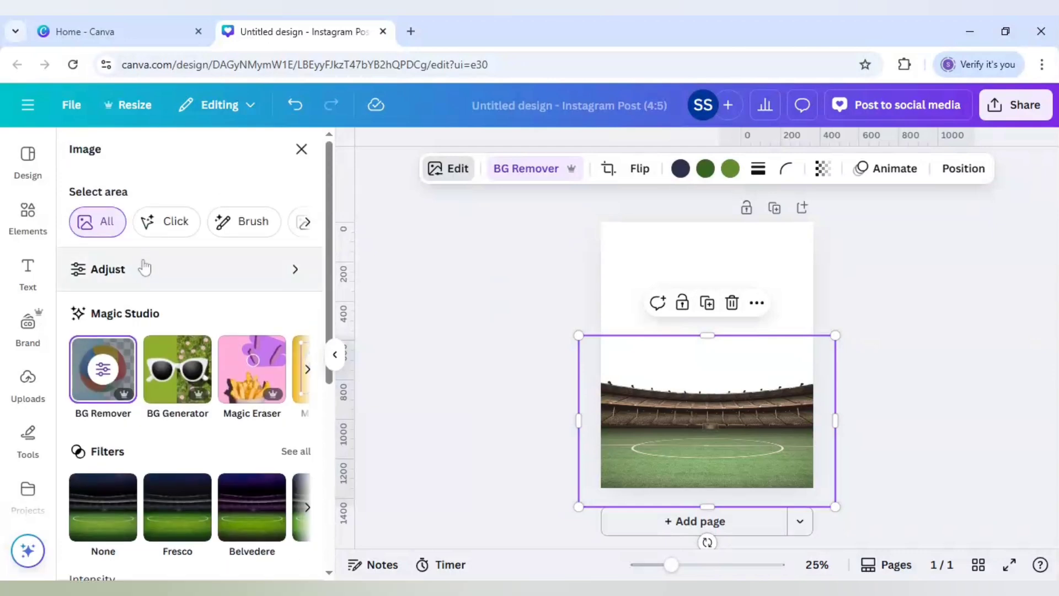
click(145, 268)
scroll(254, 301, down, 4)
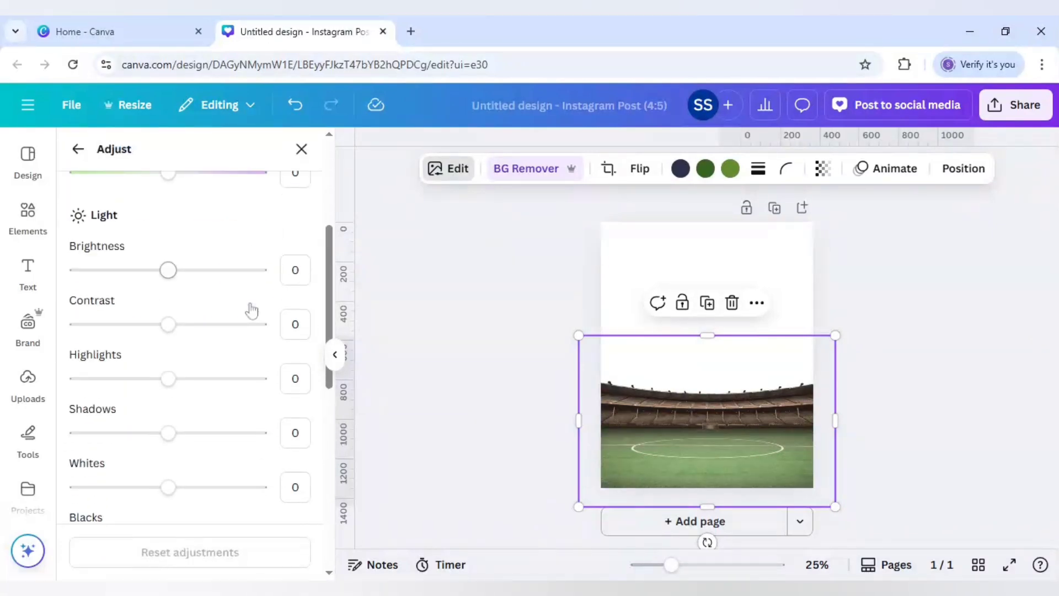
scroll(252, 310, down, 2)
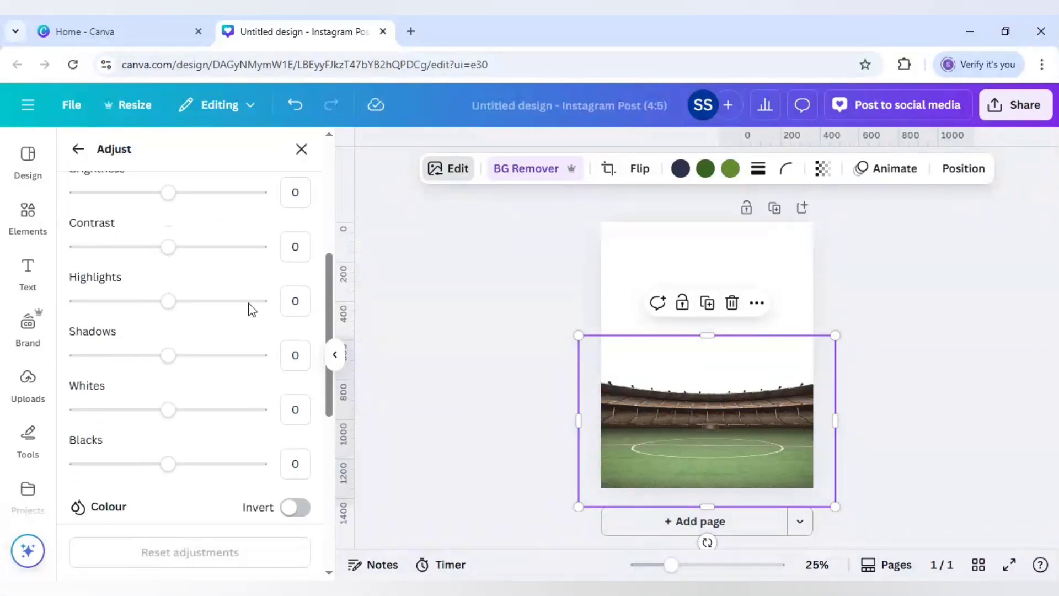
click(198, 247)
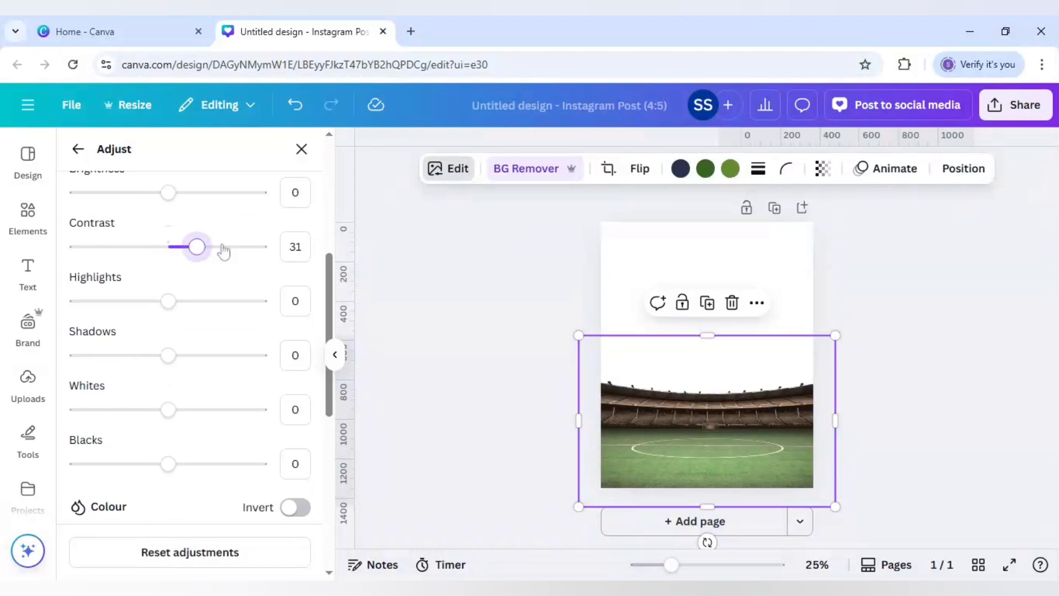
click(222, 246)
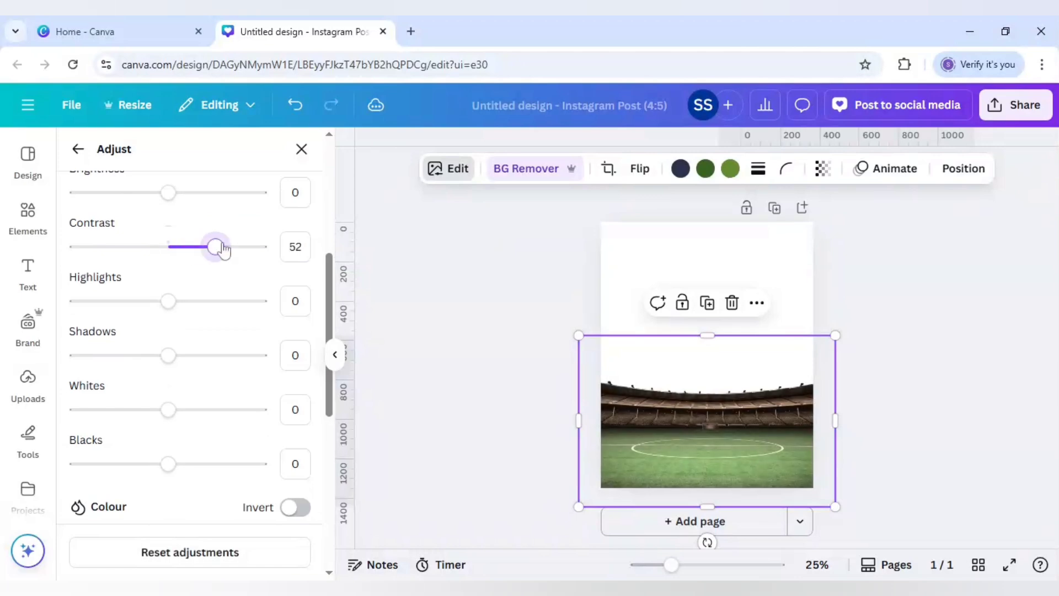
click(201, 465)
click(224, 465)
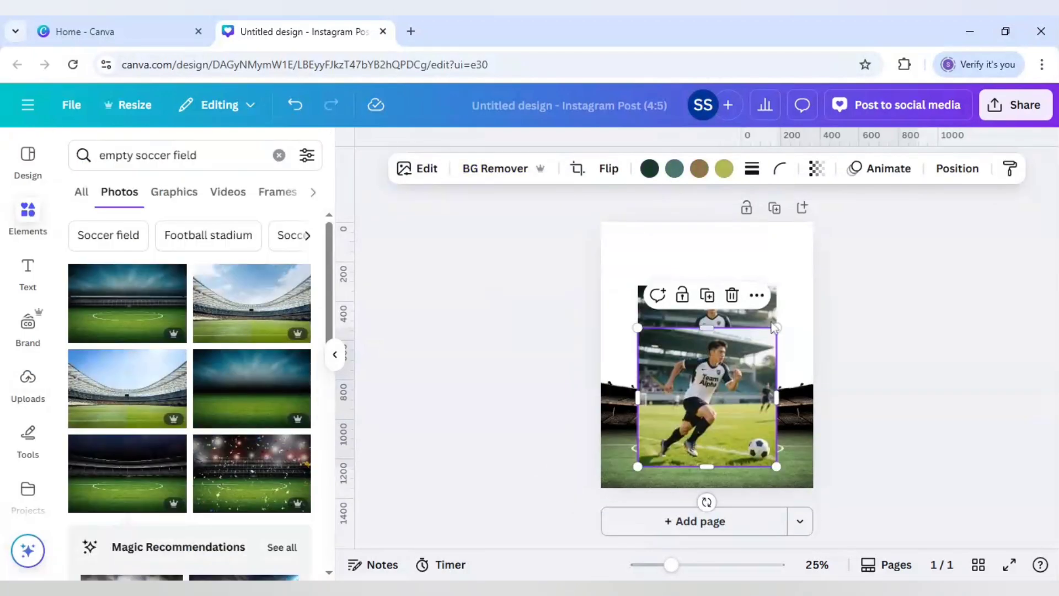
Move the standing player's photo upward and shrink the running player's photo over the pitch.
click(730, 302)
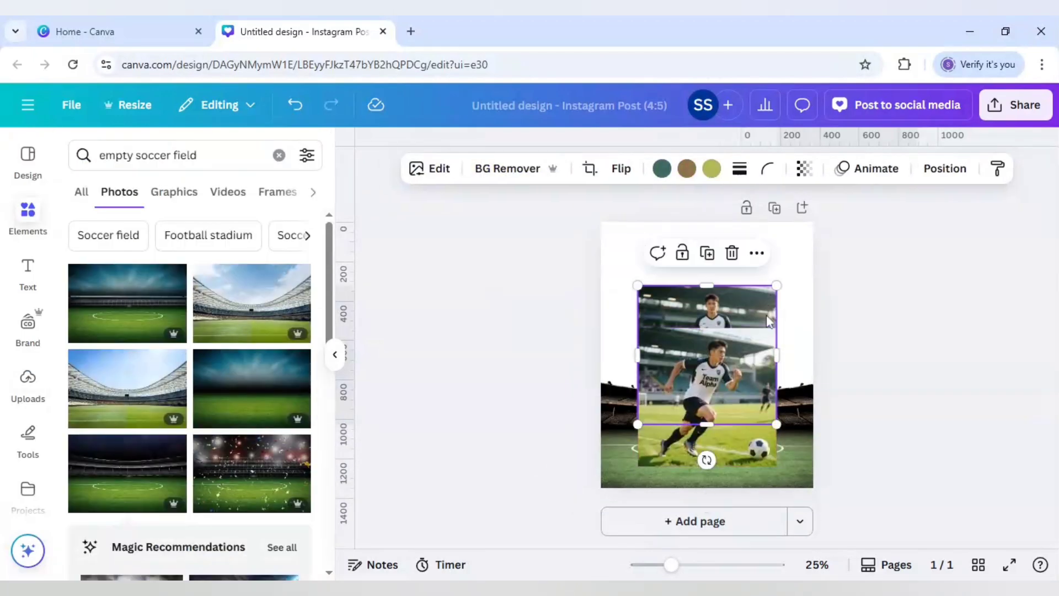
drag(730, 302, 736, 268)
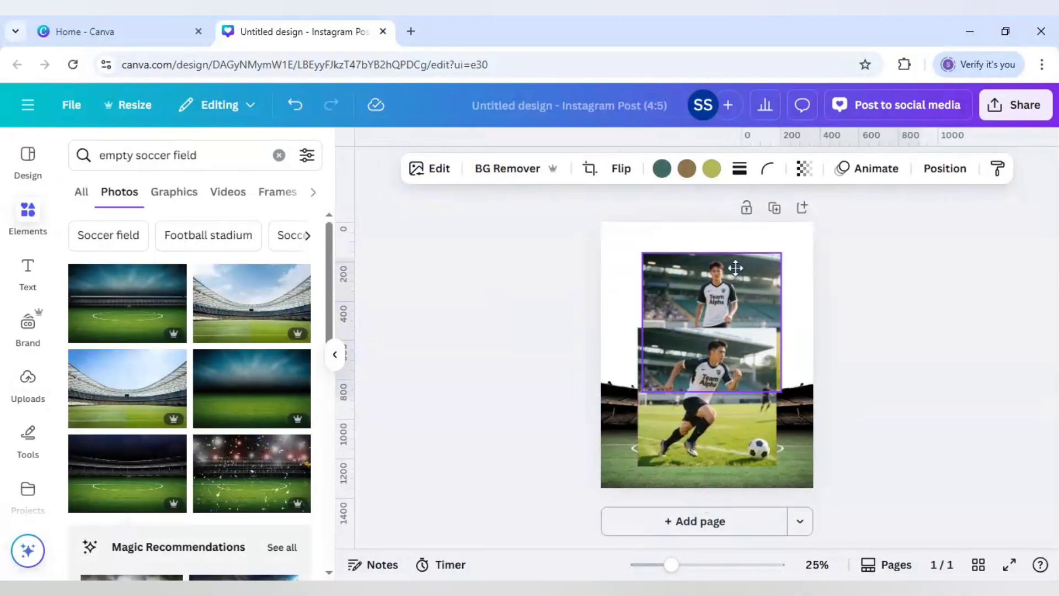
click(717, 408)
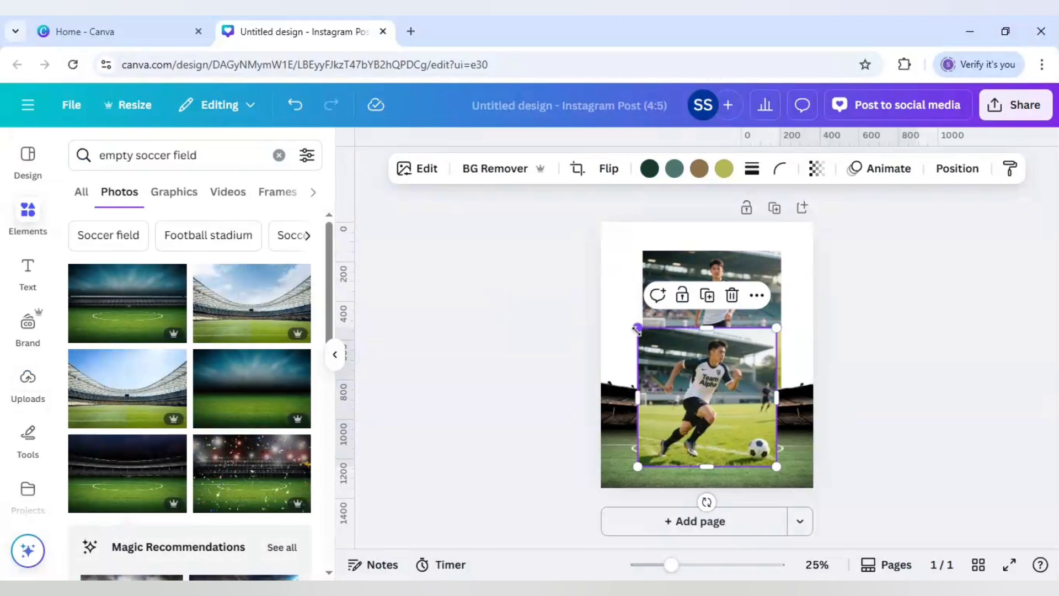
drag(638, 328, 650, 356)
Enlarge the standing player's photo until his head and torso fill the page, and position his face near the page's upper edge.
click(684, 286)
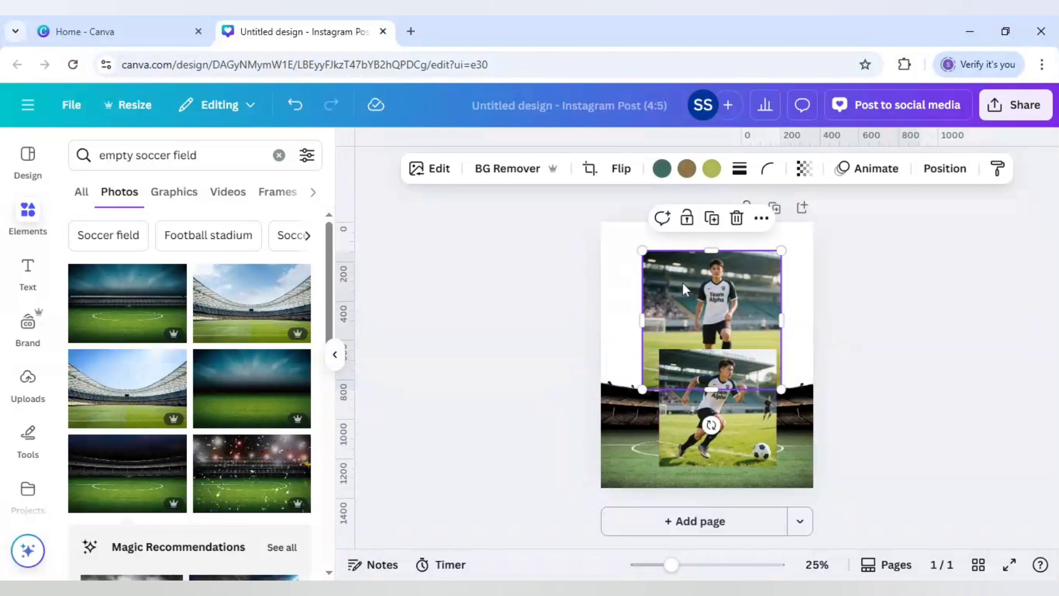
drag(642, 251, 560, 168)
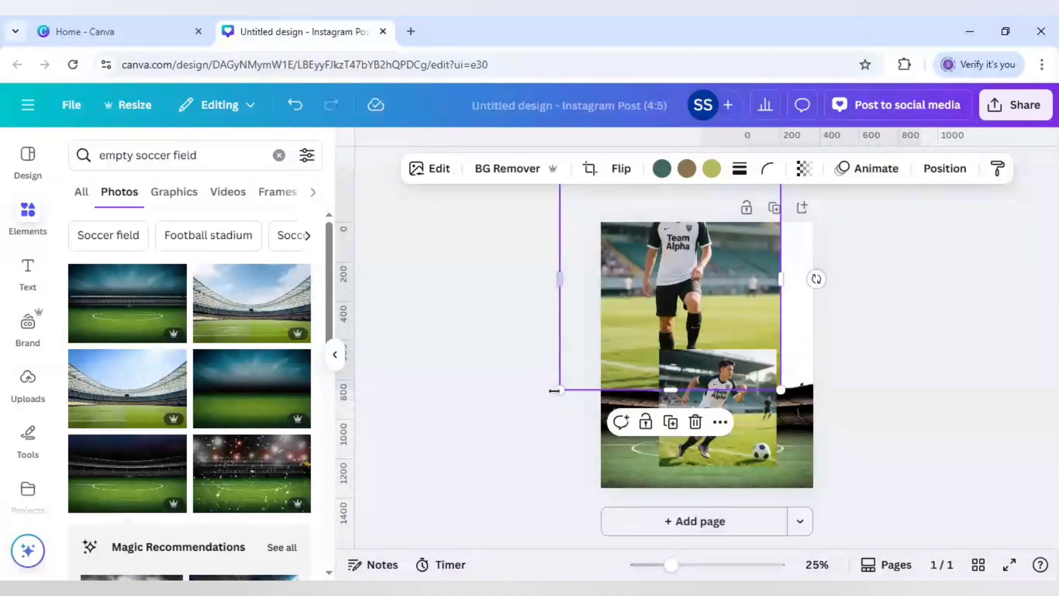
drag(560, 390, 440, 505)
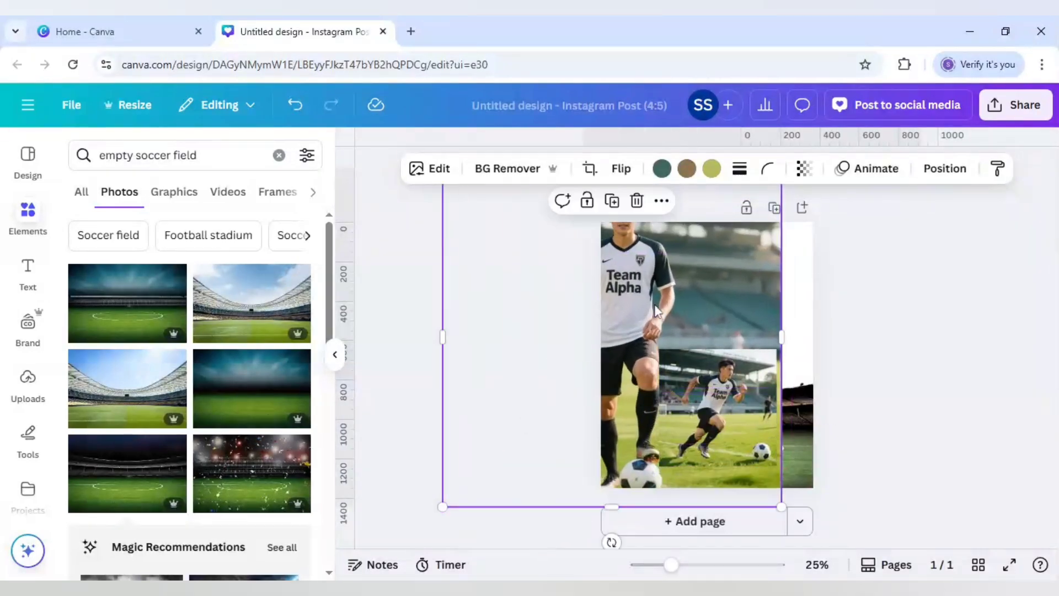
drag(721, 351, 730, 354)
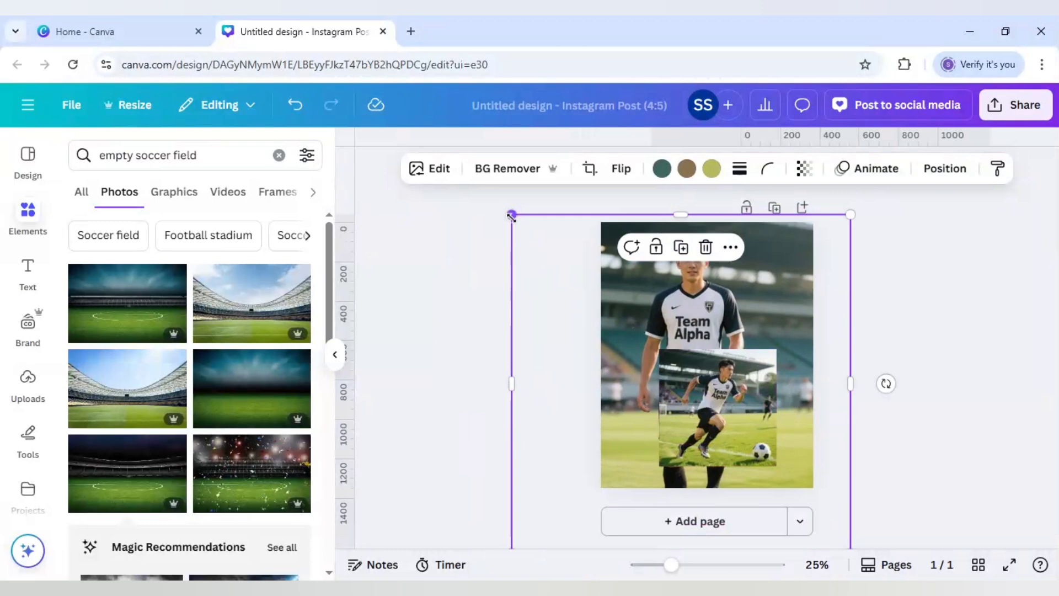
click(658, 565)
drag(579, 487, 457, 568)
drag(559, 432, 635, 411)
drag(552, 265, 624, 373)
drag(907, 381, 785, 370)
drag(710, 310, 723, 315)
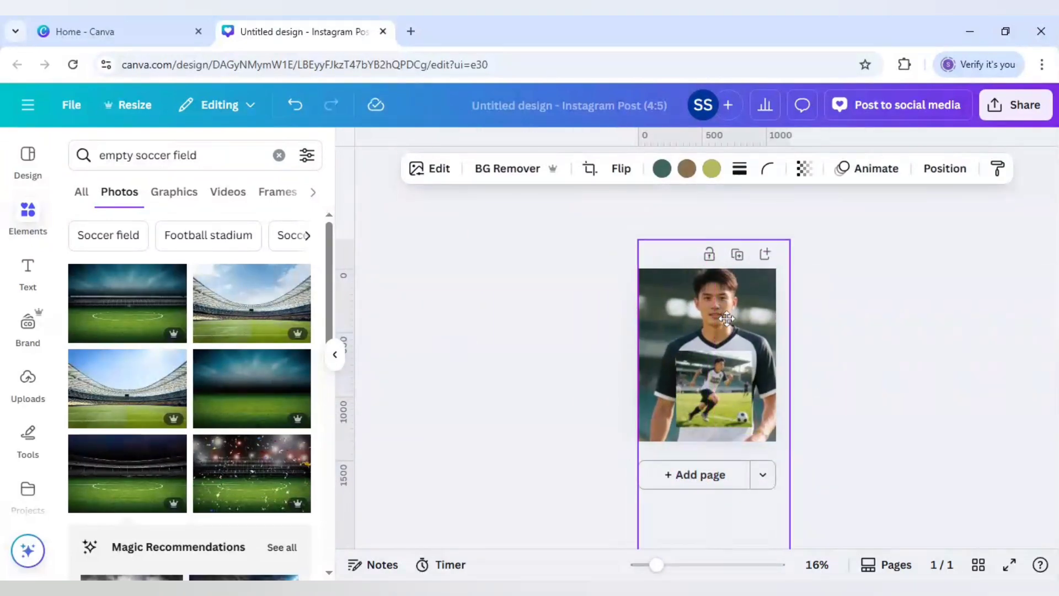
Fine-tune the enlarged player photo's size and position, and crop its lower part so it ends just above the page's lower edge.
click(650, 251)
drag(638, 233, 636, 227)
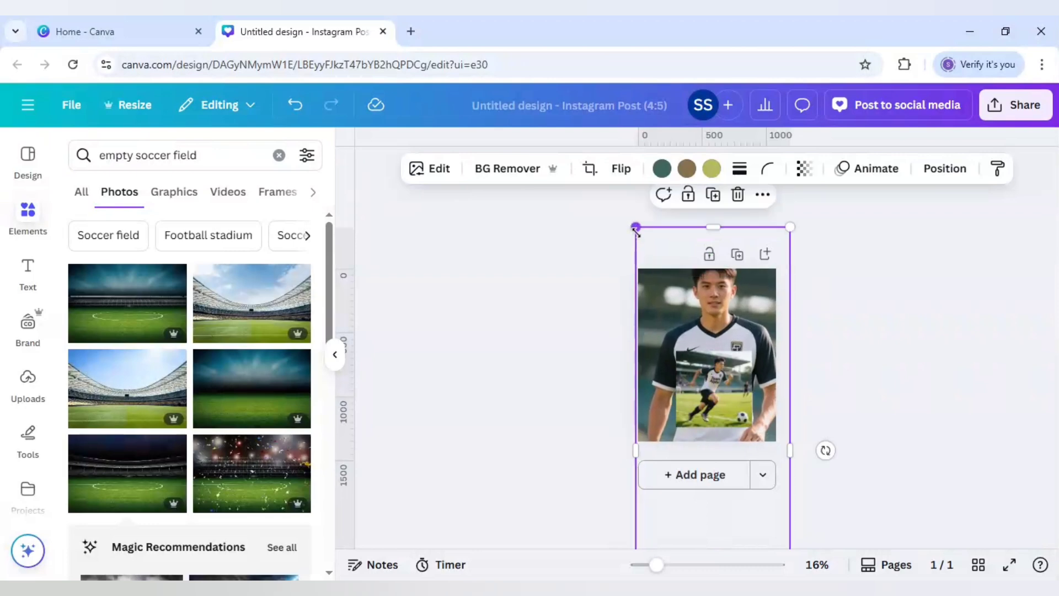
drag(661, 268, 662, 278)
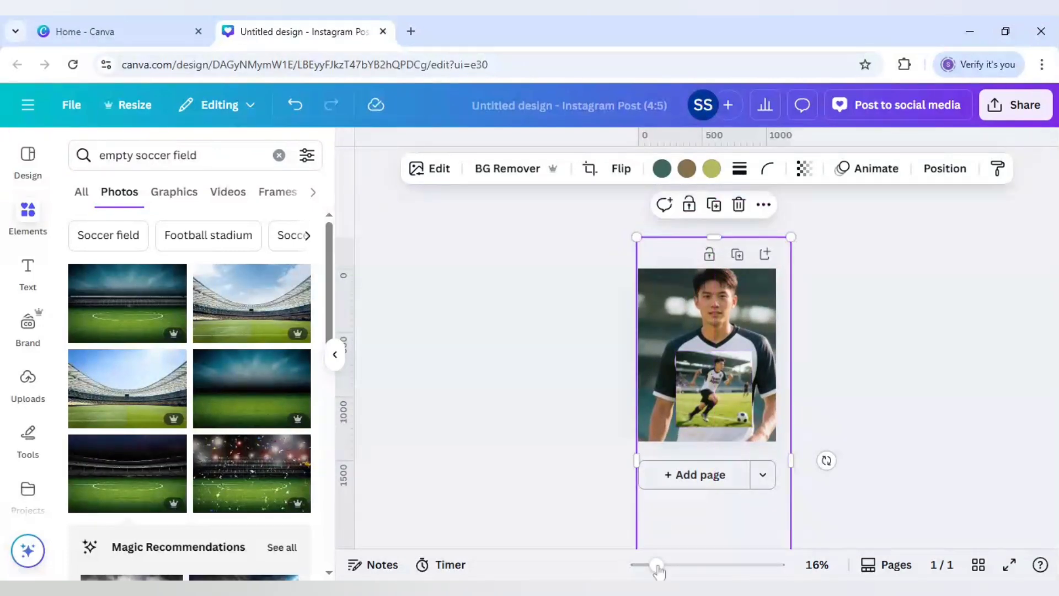
scroll(686, 538, down, 3)
drag(688, 533, 684, 463)
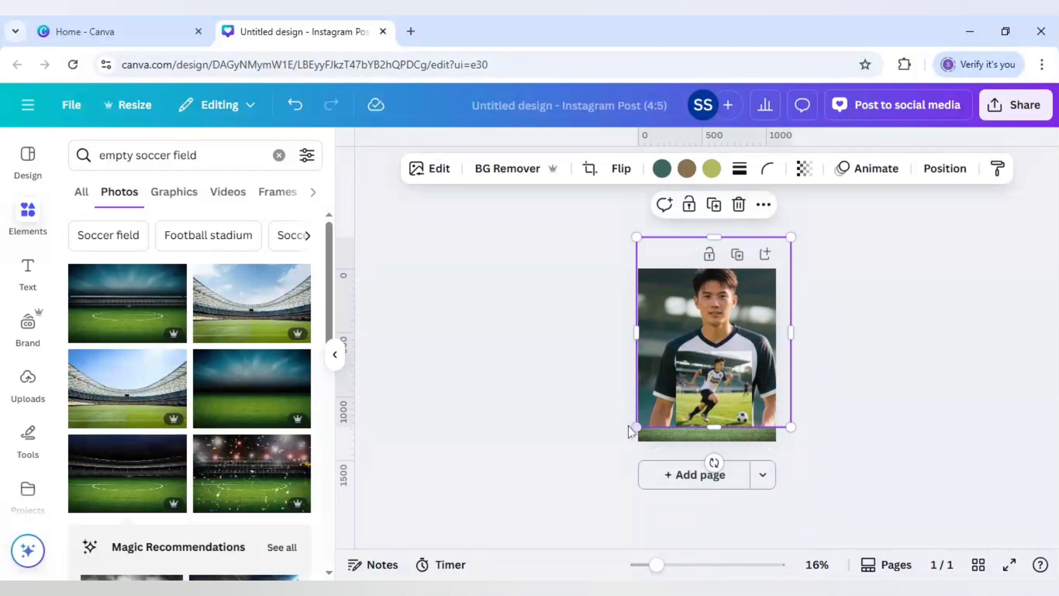
drag(657, 566, 677, 565)
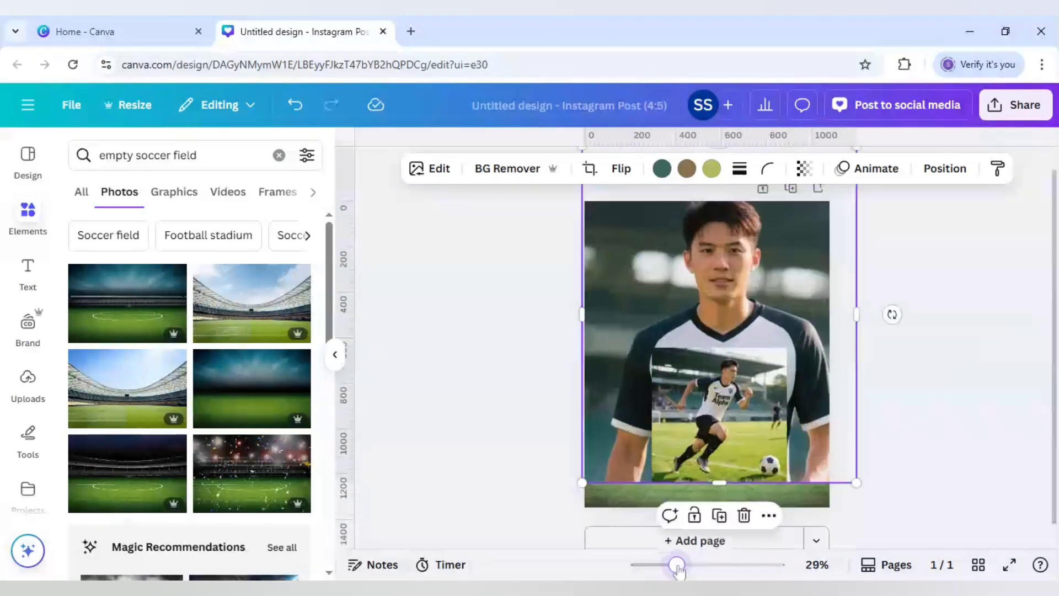
Remove the background from the large player photo and send it to the back, behind the stadium.
click(505, 170)
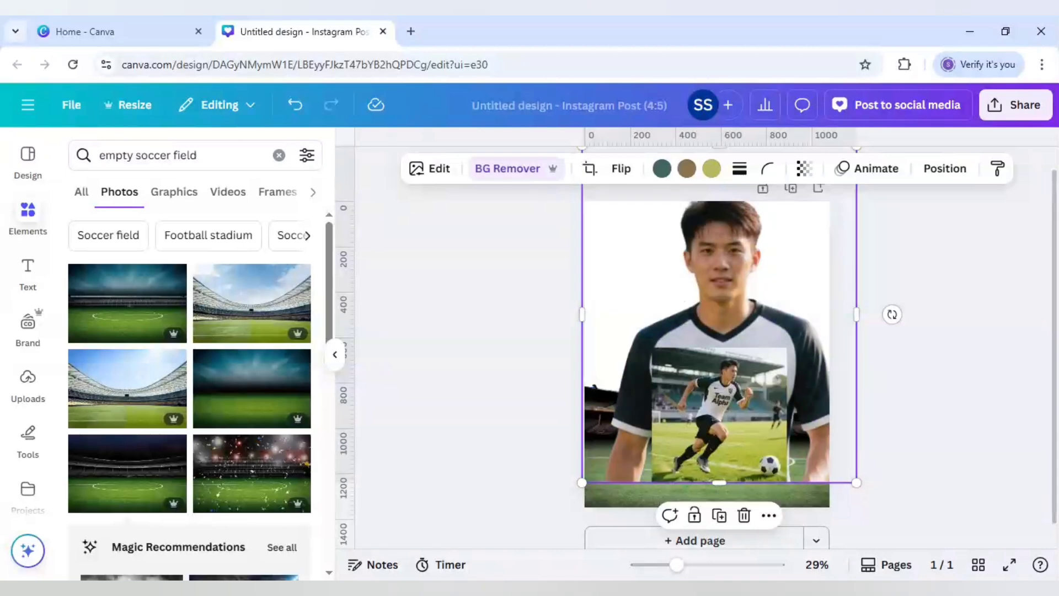
right_click(717, 314)
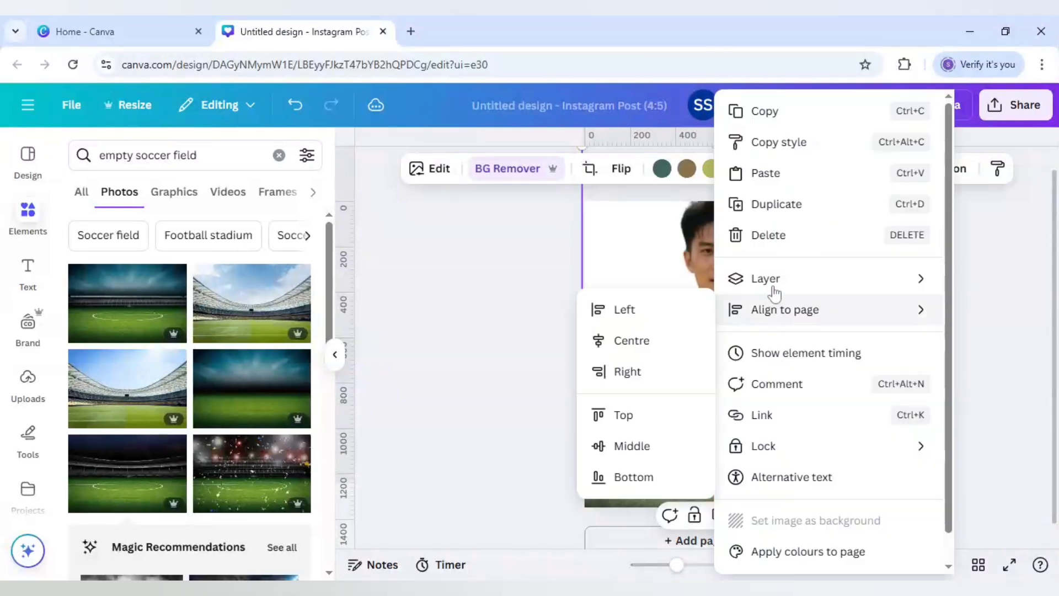
mouse_move(806, 282)
click(574, 371)
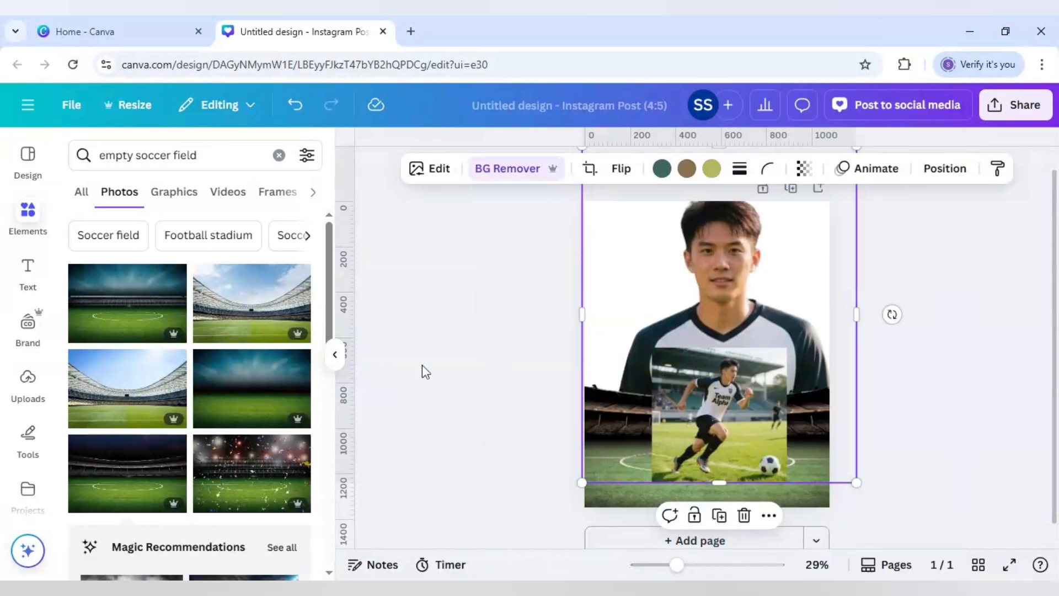
Move the large player cutout slightly to the right on the page.
click(703, 304)
drag(711, 306, 722, 306)
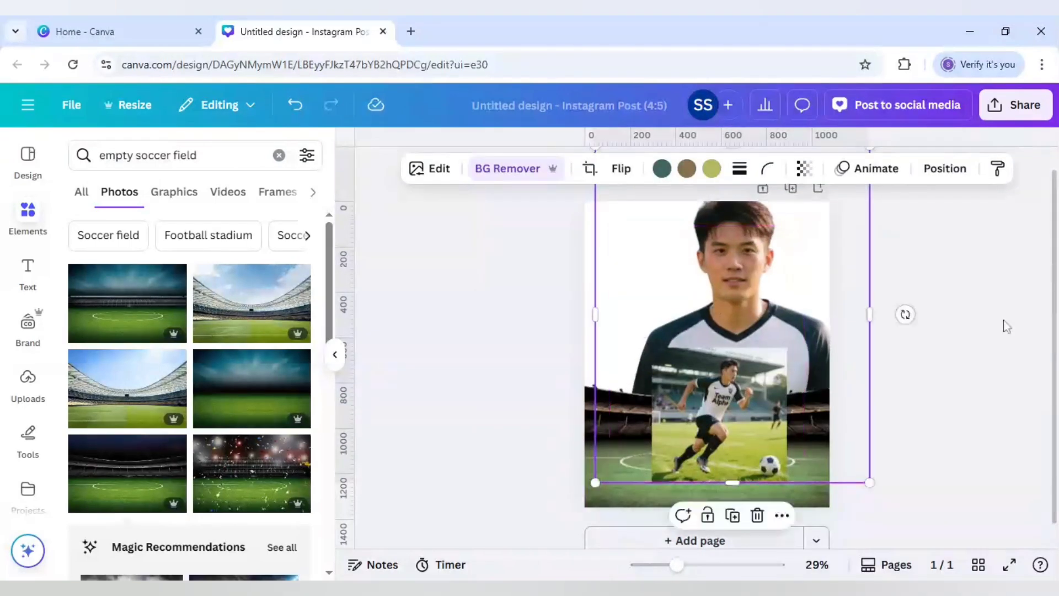
click(980, 339)
Remove the background from the running player's photo and nudge the cutout slightly to the right over the pitch.
click(773, 397)
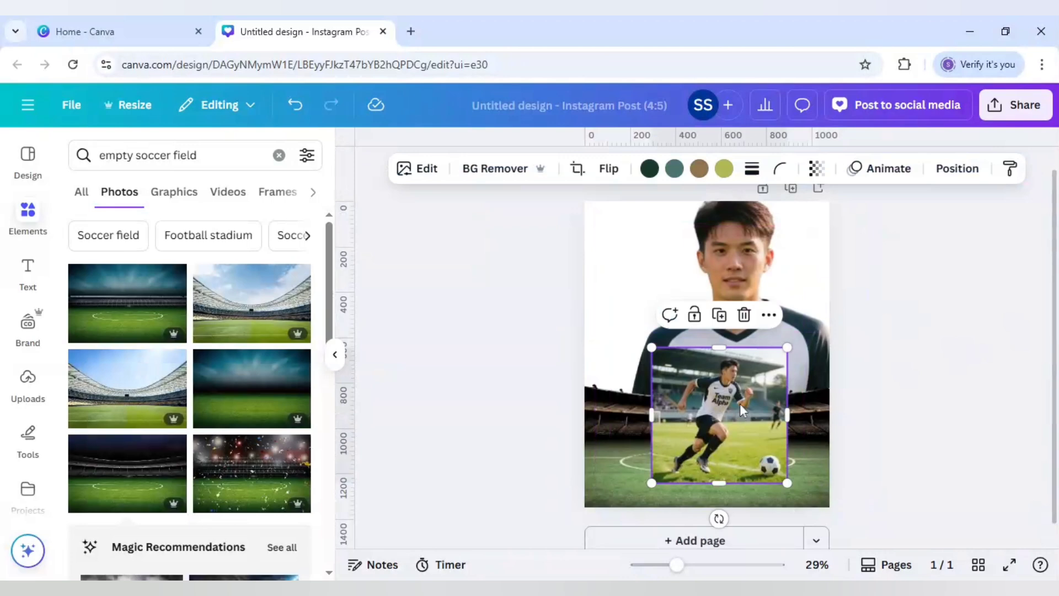
click(495, 169)
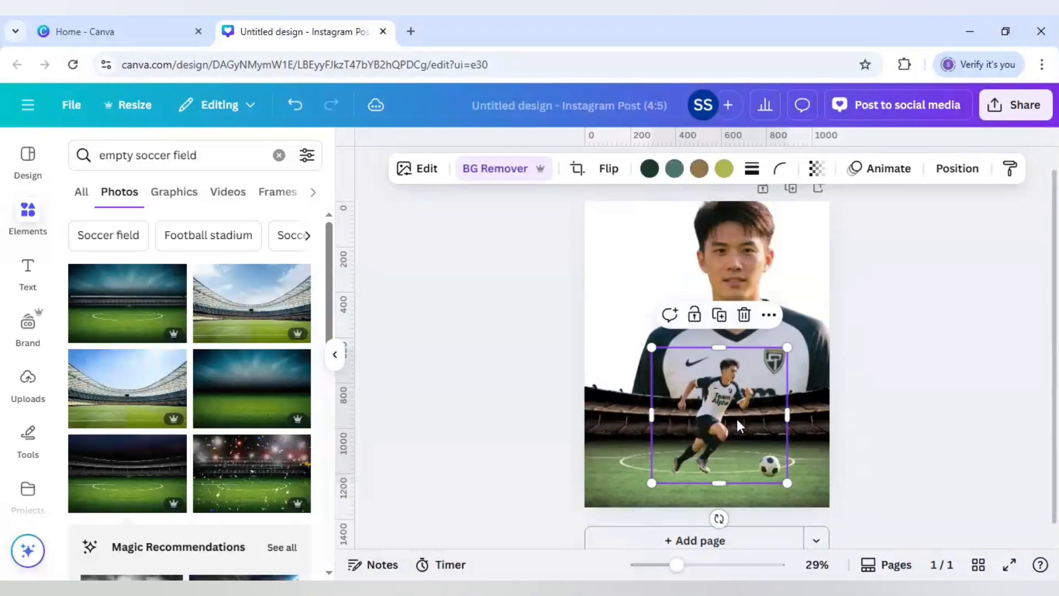
drag(705, 395, 708, 391)
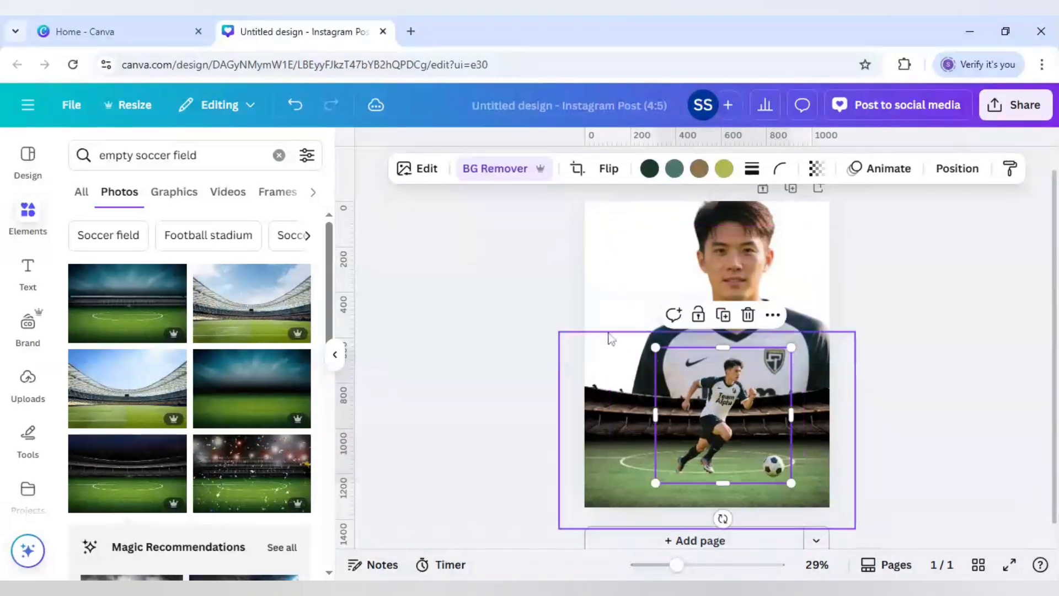
Nudge the large player cutout a little further right behind the running player.
click(720, 285)
drag(730, 273, 726, 273)
click(492, 303)
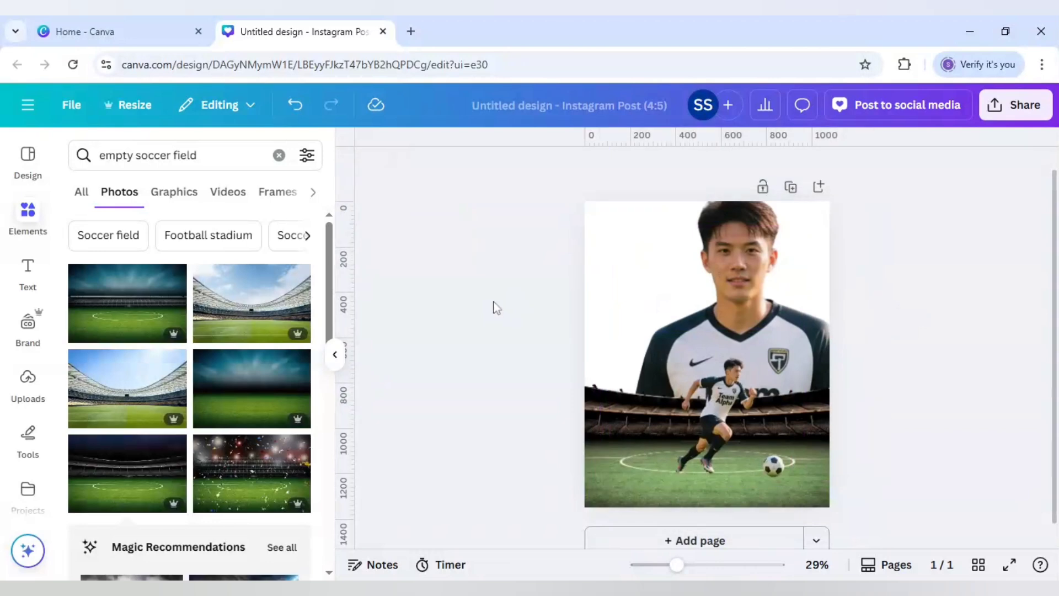
Set the page background to a solid dark red, #420202.
click(596, 250)
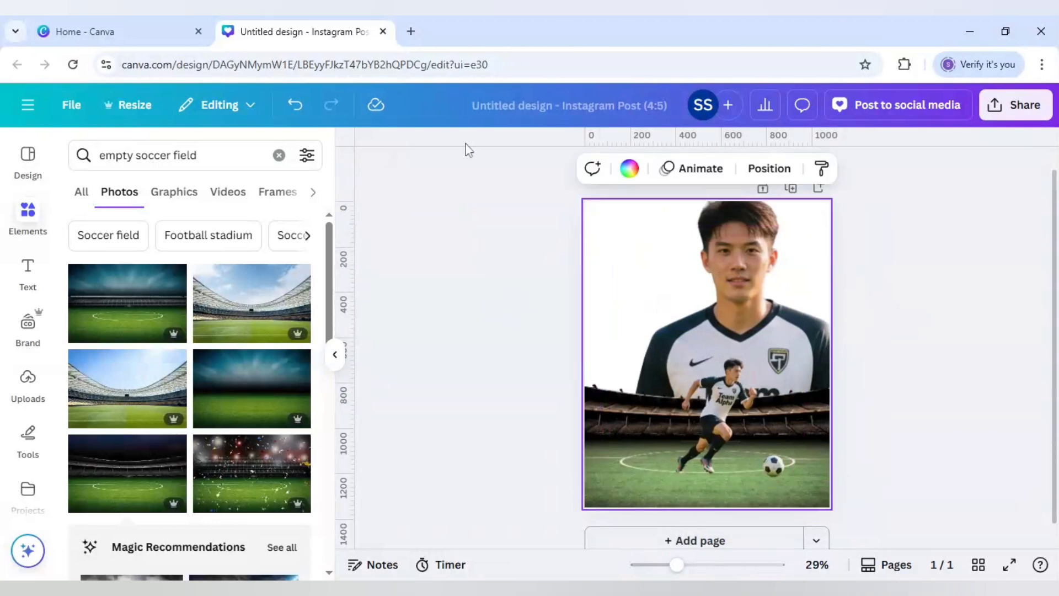
click(630, 169)
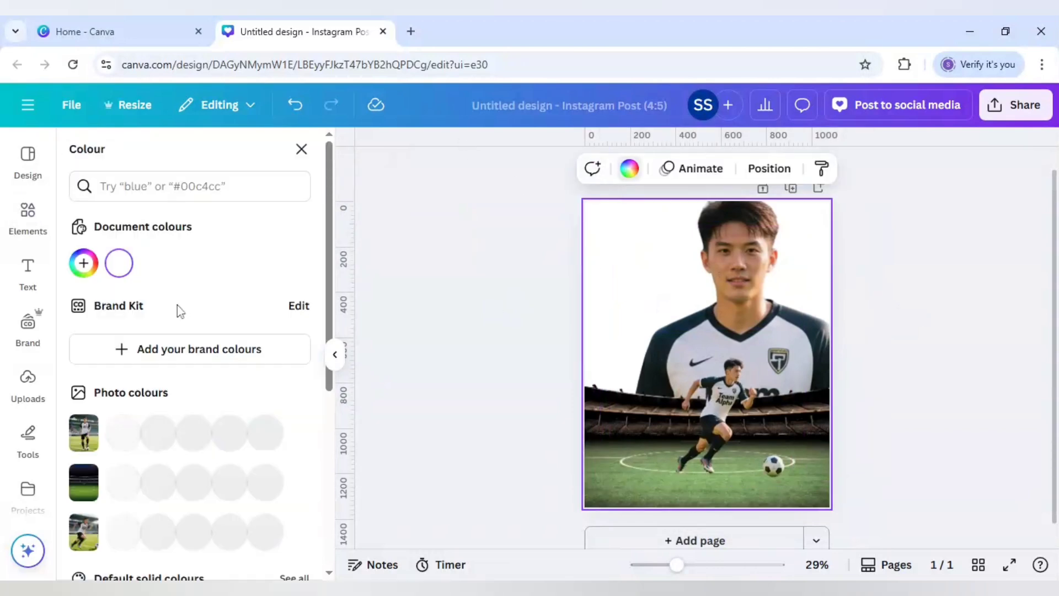
click(83, 262)
drag(86, 338, 285, 395)
drag(284, 395, 286, 396)
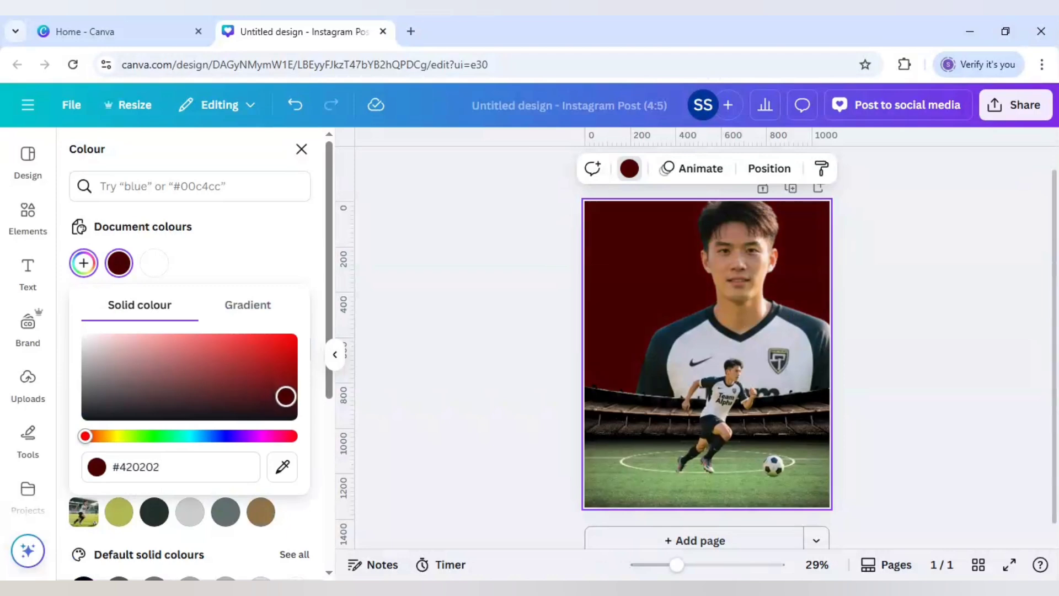
Search the elements for "lion head logo" and add the crowned lion head graphic to the page.
click(23, 224)
click(183, 155)
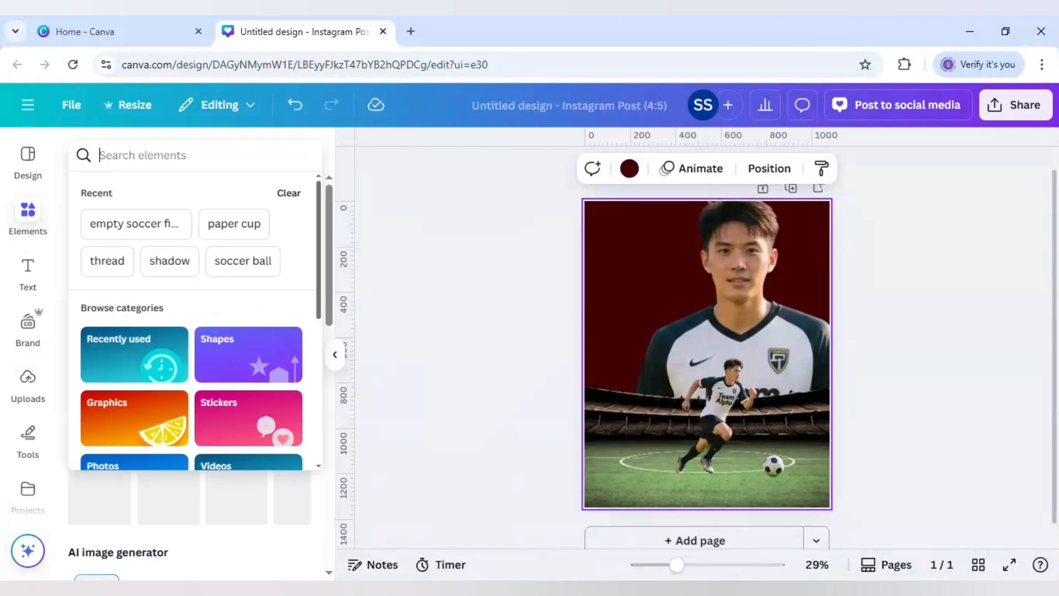
text(lion head logo)
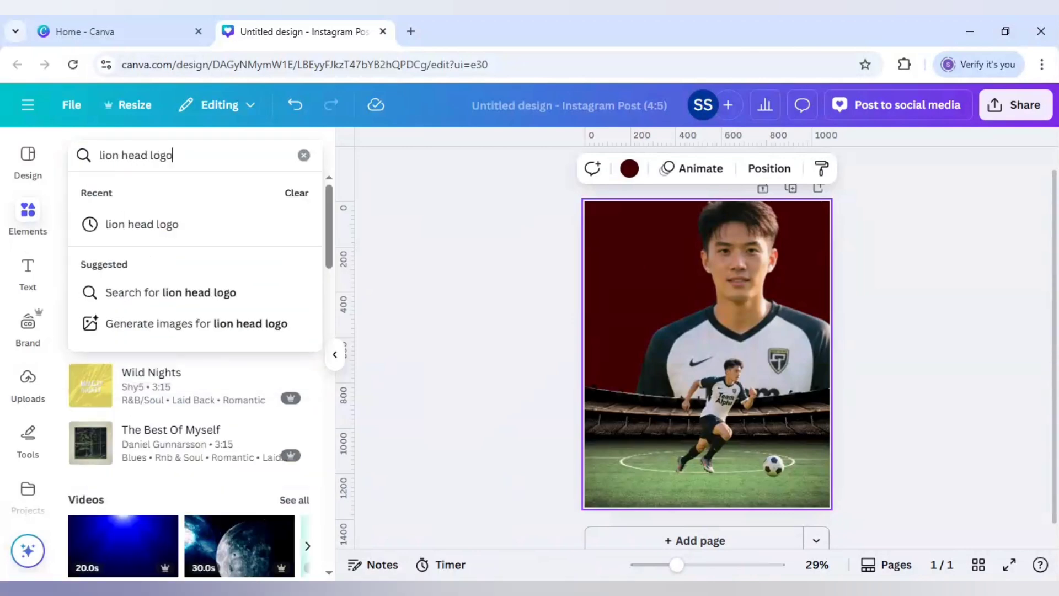
key(Return)
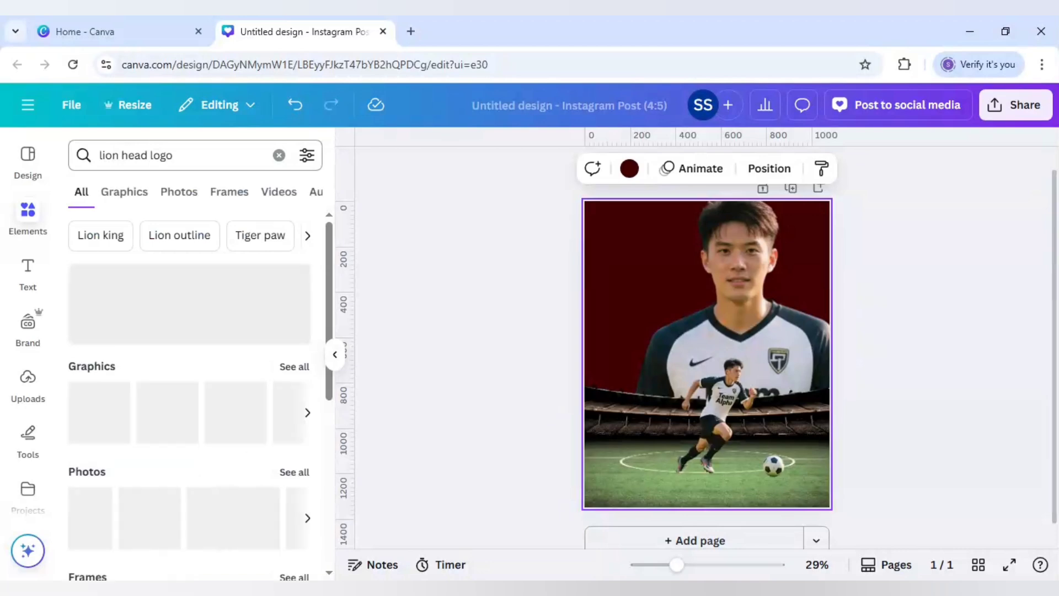
click(203, 405)
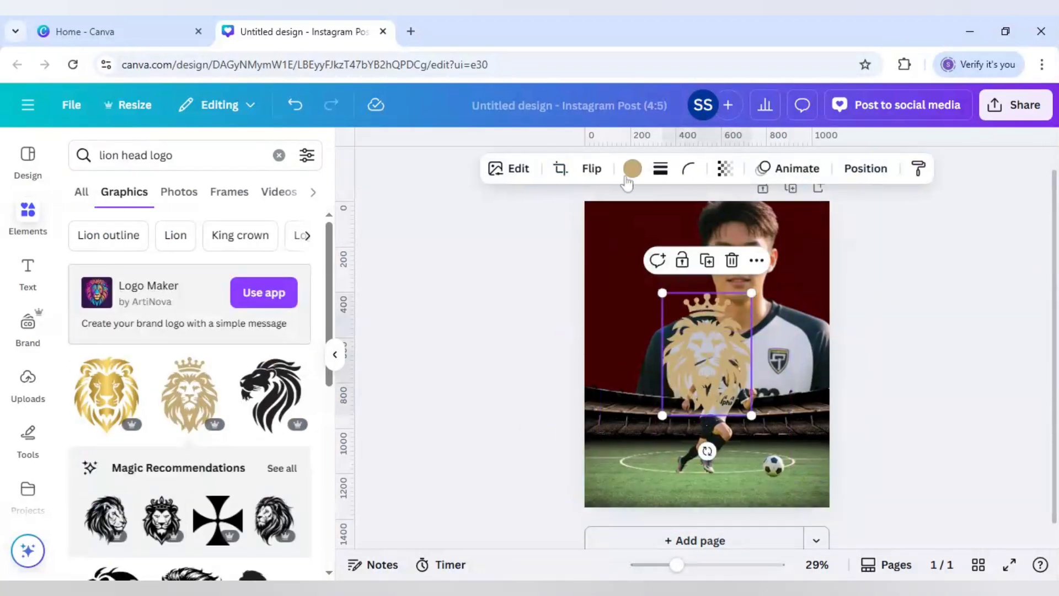
Recolour the crowned lion logo with a custom, almost black dark red based on the background colour.
click(630, 175)
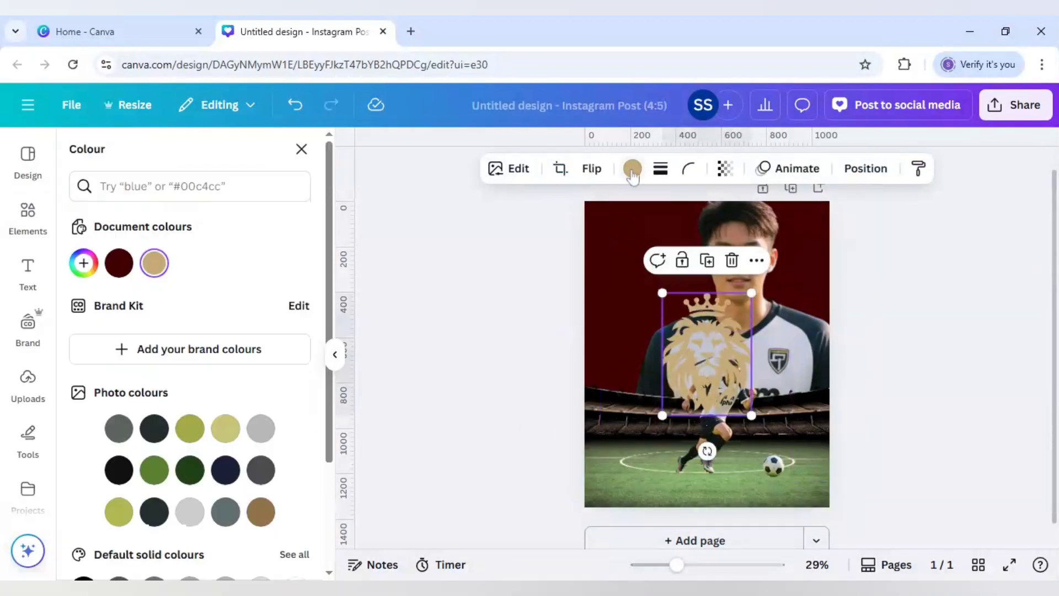
click(116, 268)
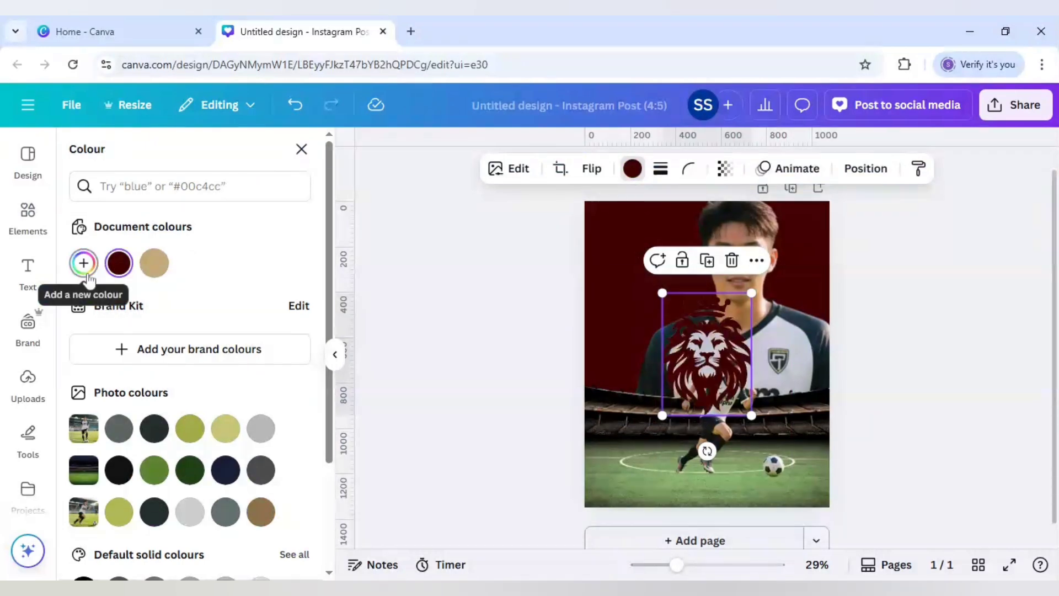
click(83, 264)
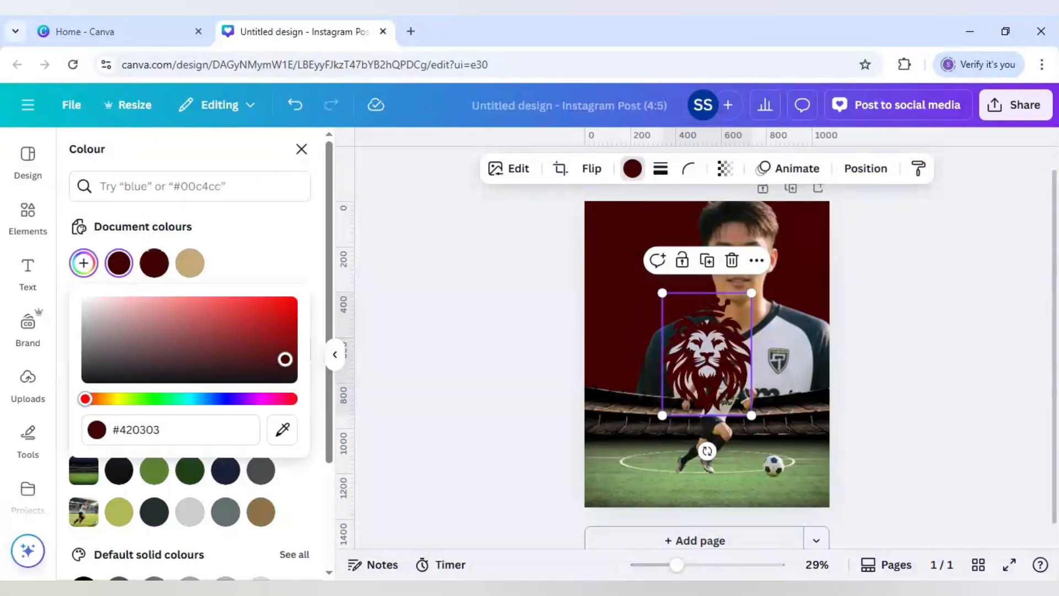
drag(284, 359, 301, 383)
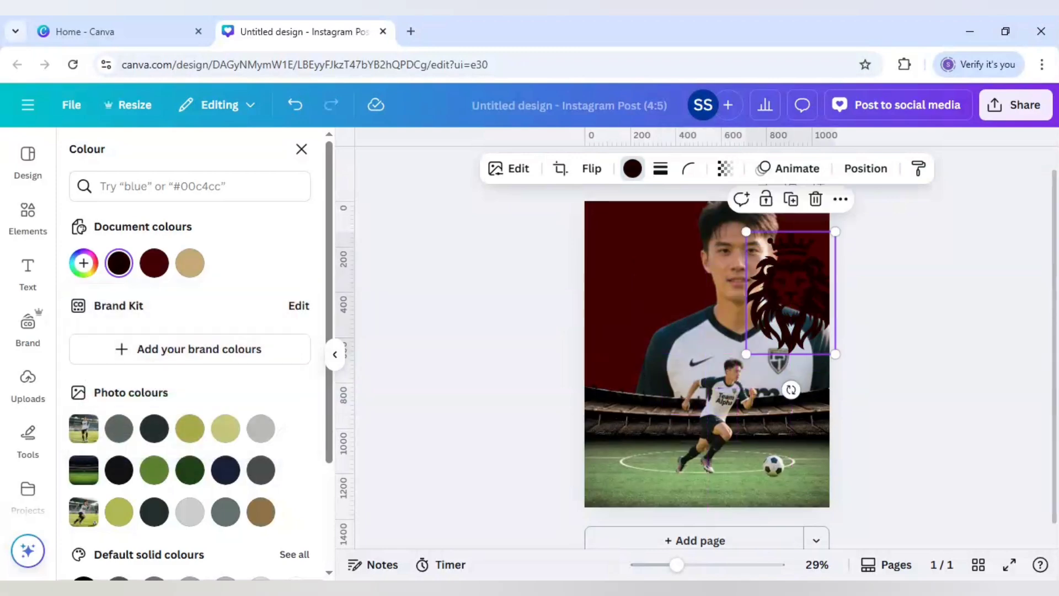
Place and slightly enlarge the lion logo in the page's upper right area beside the player's face, and send it to the back.
drag(773, 305, 773, 294)
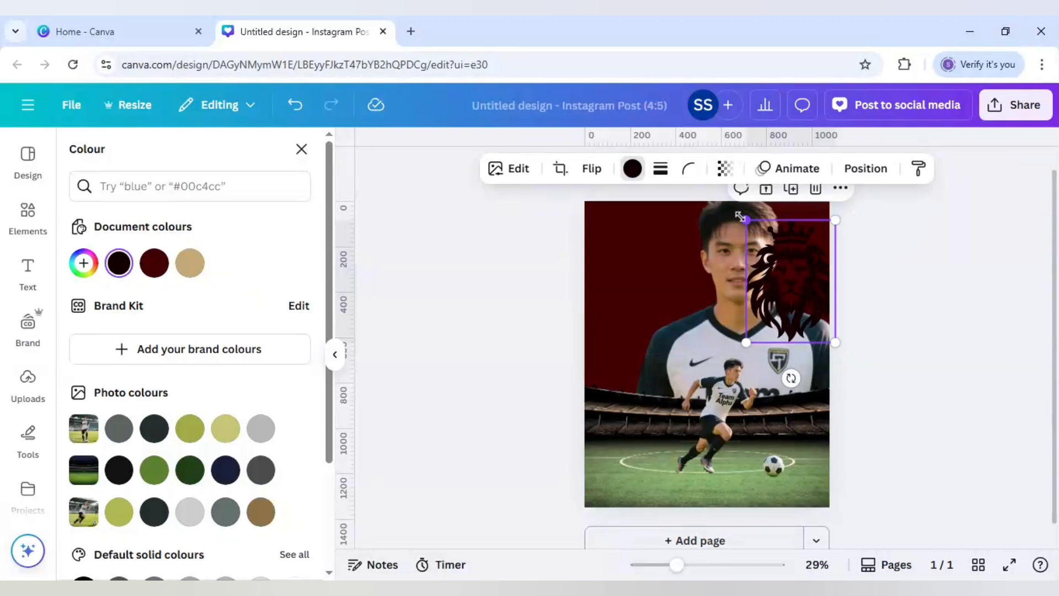
drag(740, 217, 731, 203)
drag(758, 259, 768, 259)
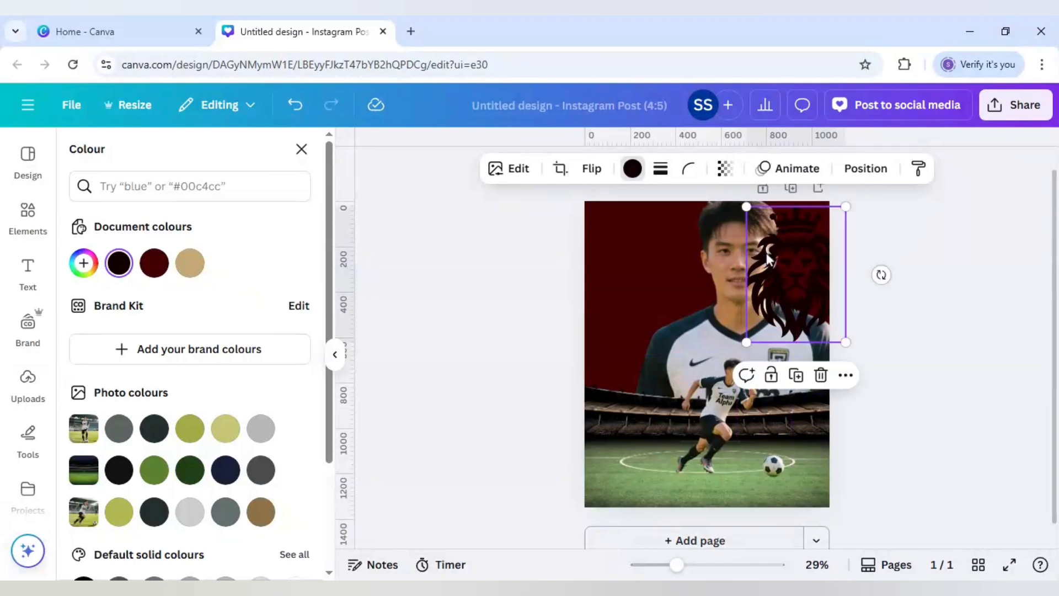
right_click(769, 258)
mouse_move(816, 309)
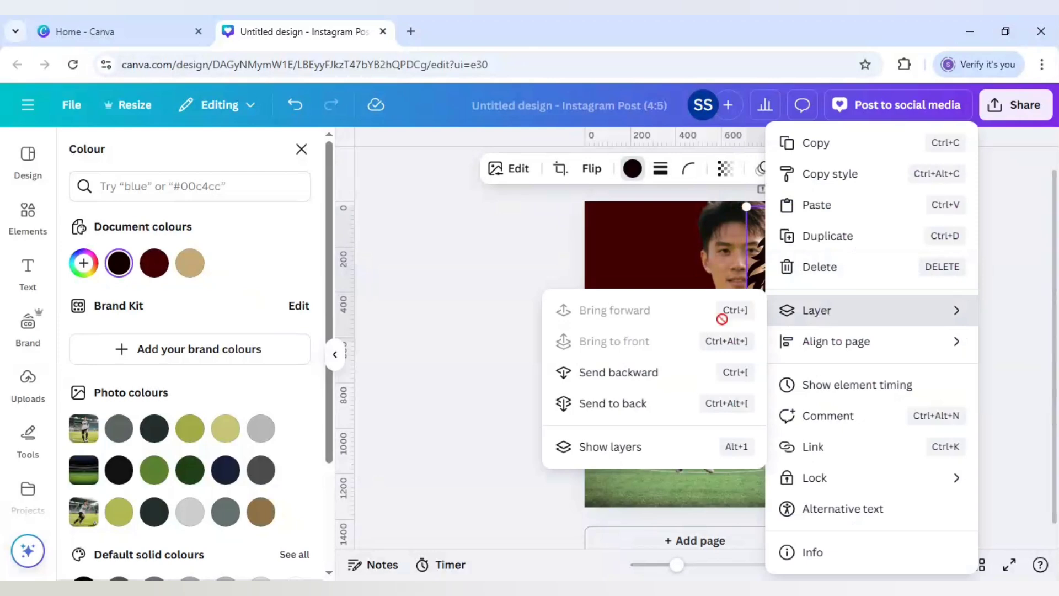
click(636, 406)
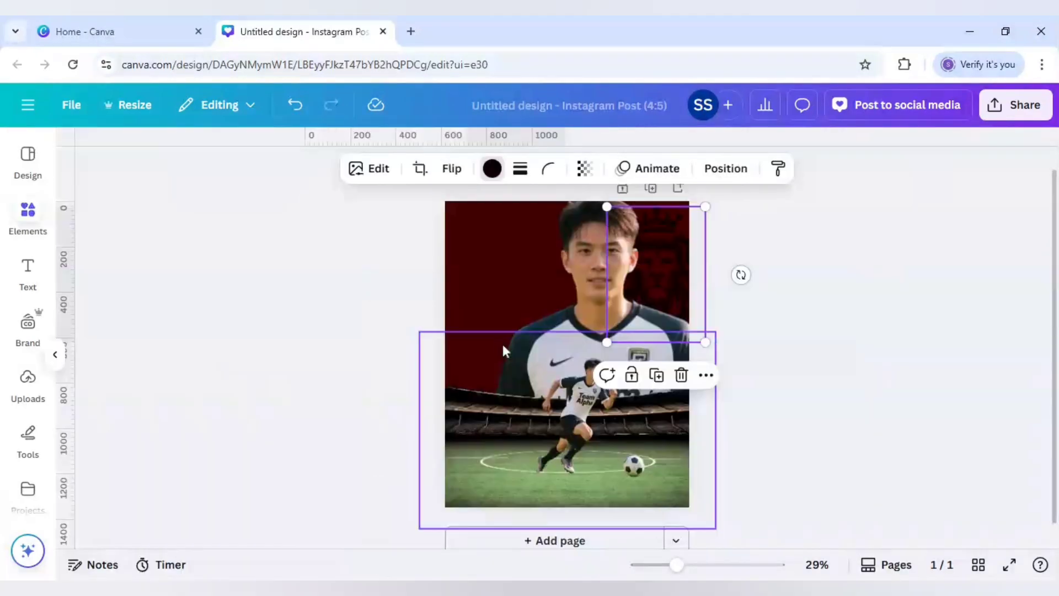
click(488, 331)
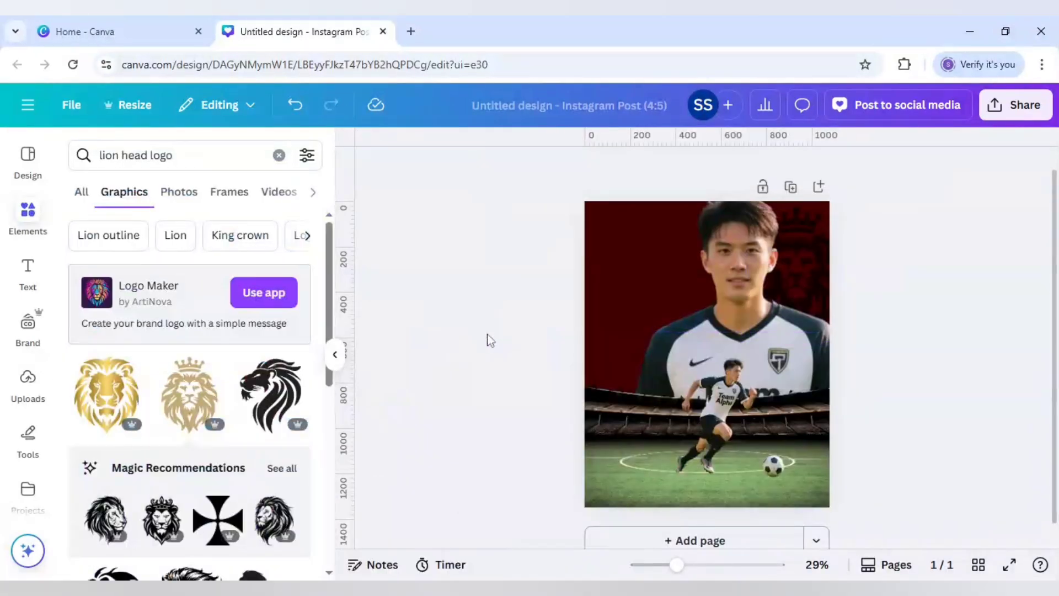
Bring the soccer ball closer to the running player's feet with a duplicate cropped to the ball, and crop the original ball out.
click(699, 409)
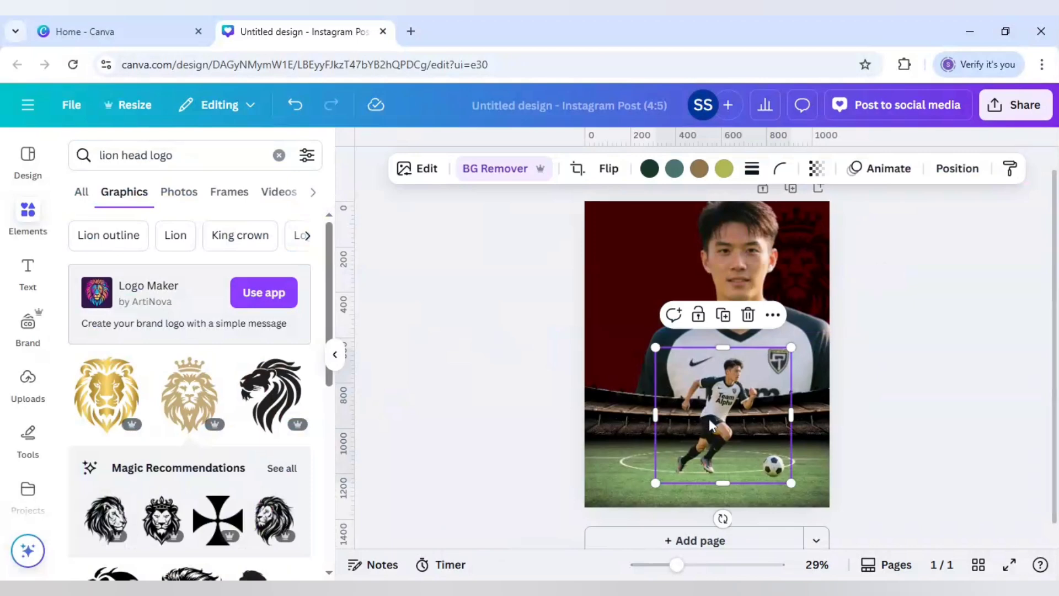
click(725, 317)
drag(725, 407, 757, 418)
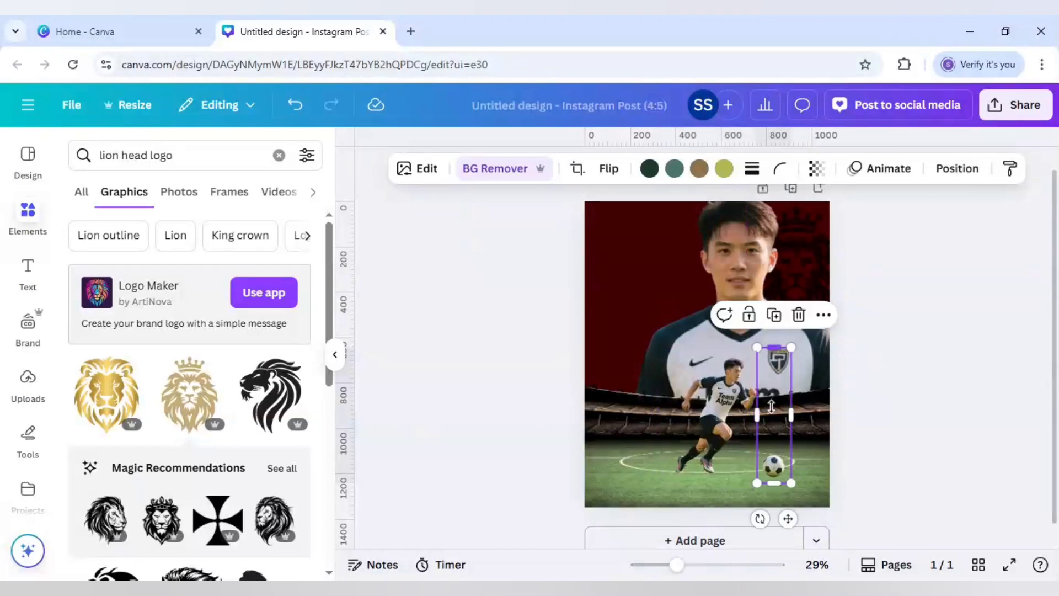
drag(774, 348, 743, 464)
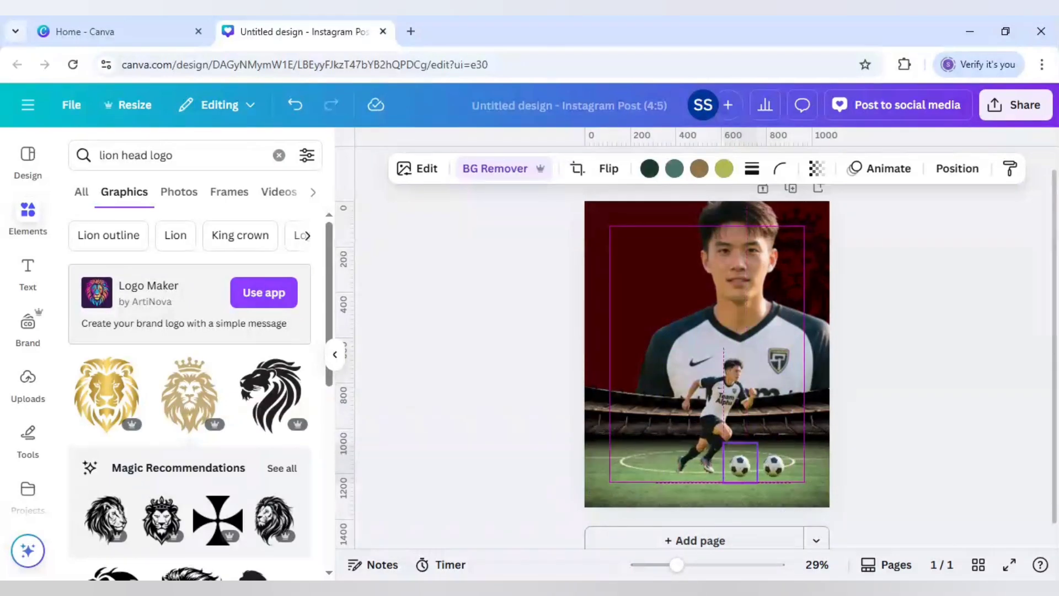
drag(741, 463, 741, 464)
click(788, 436)
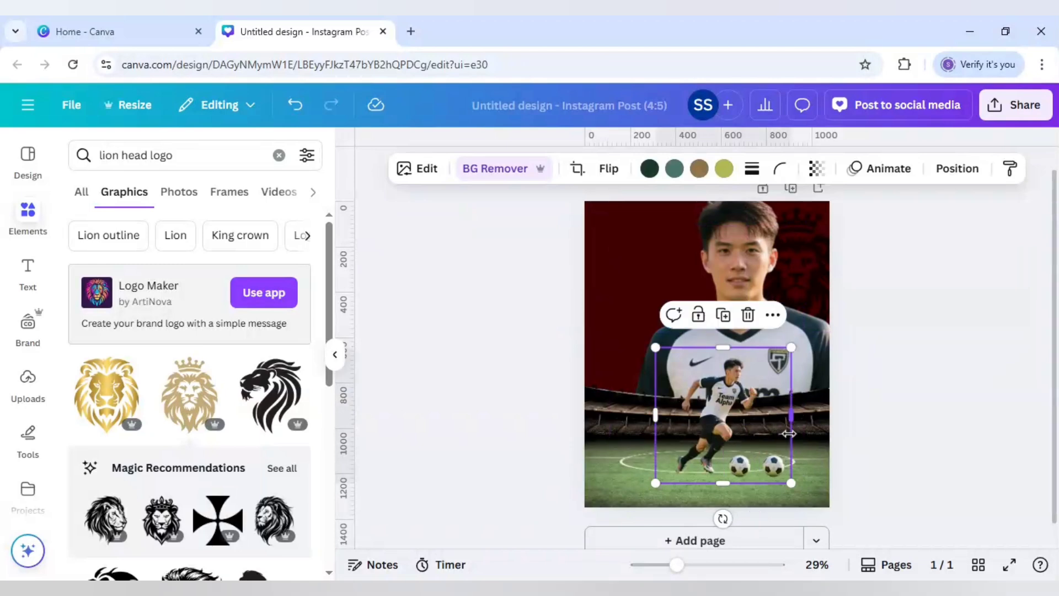
drag(786, 422, 766, 422)
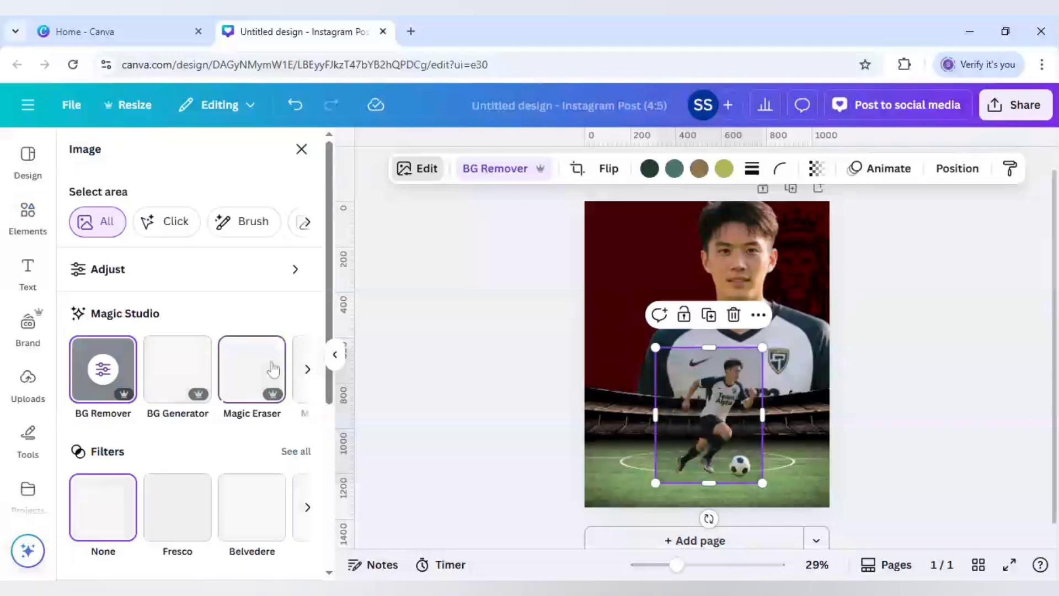
Apply a Glow shadow effect to the running player cutout.
scroll(184, 439, down, 3)
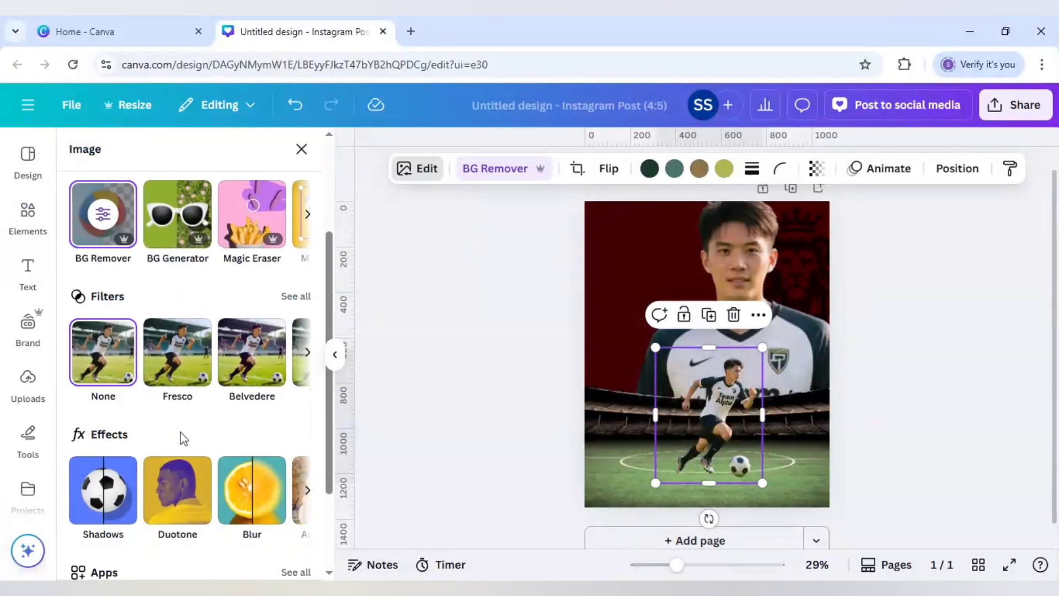
click(102, 491)
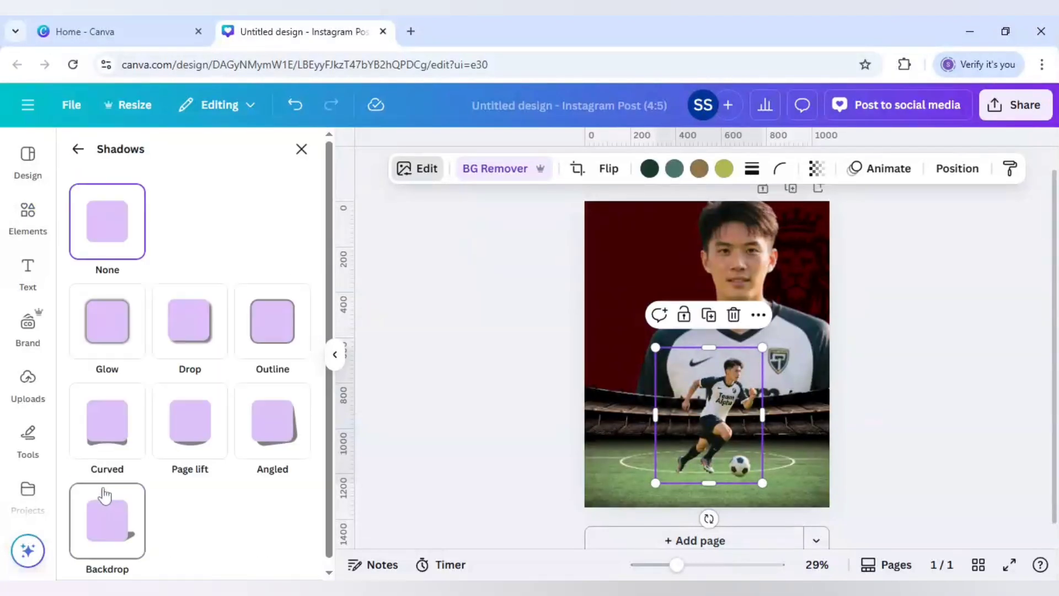
click(136, 335)
scroll(222, 474, down, 4)
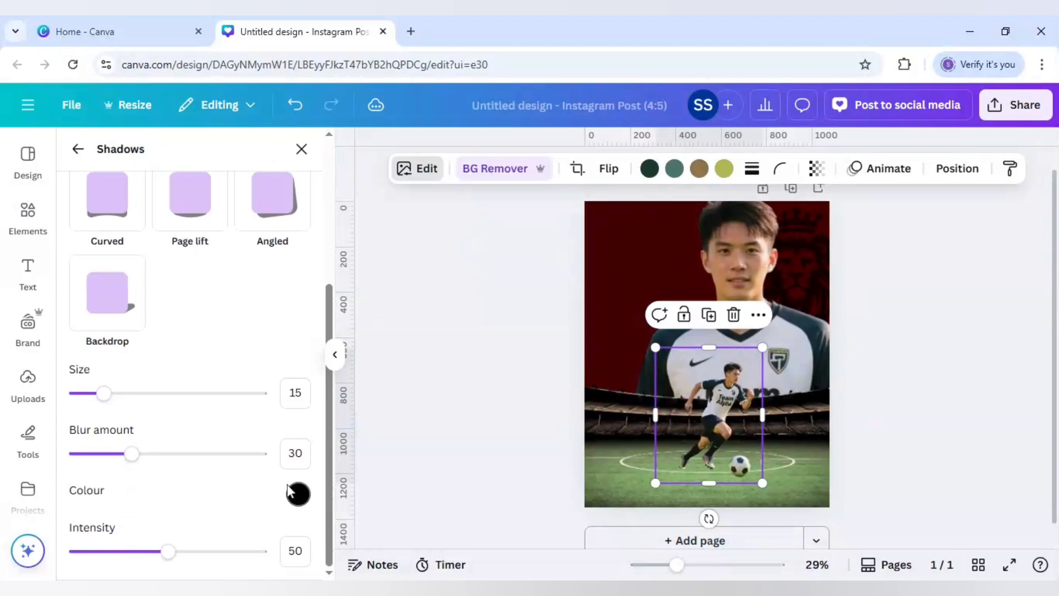
click(479, 440)
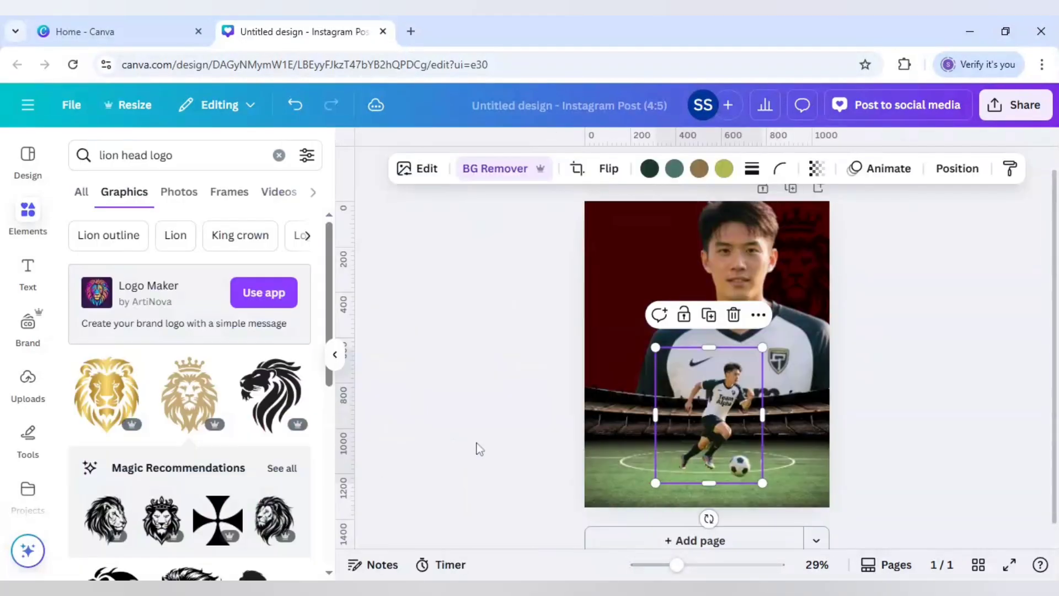
click(497, 432)
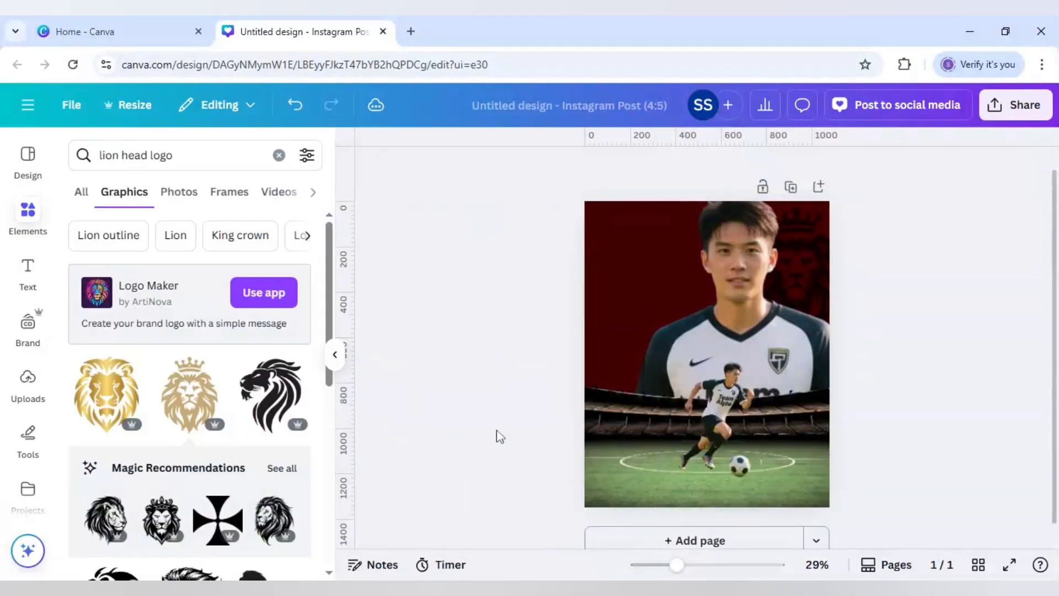
click(718, 420)
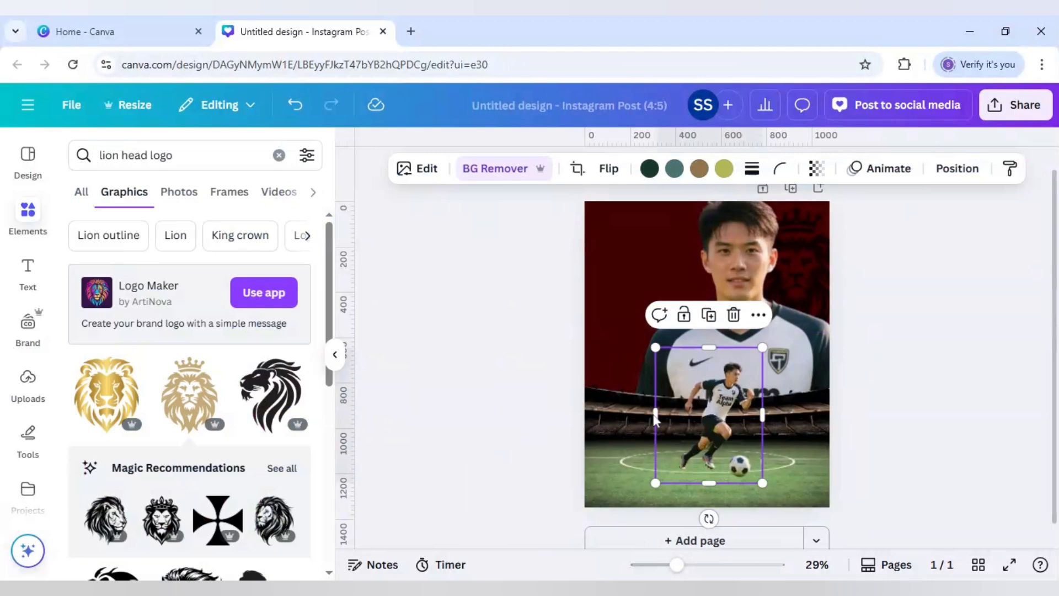
click(579, 430)
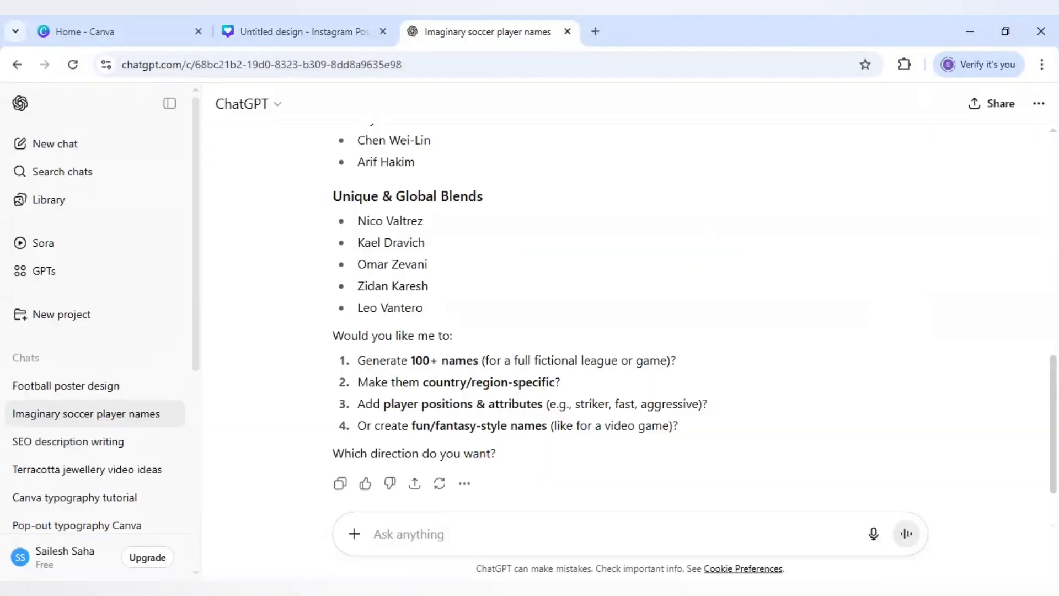
In the ChatGPT list of imaginary soccer player names, copy the last European-style name.
scroll(437, 317, up, 15)
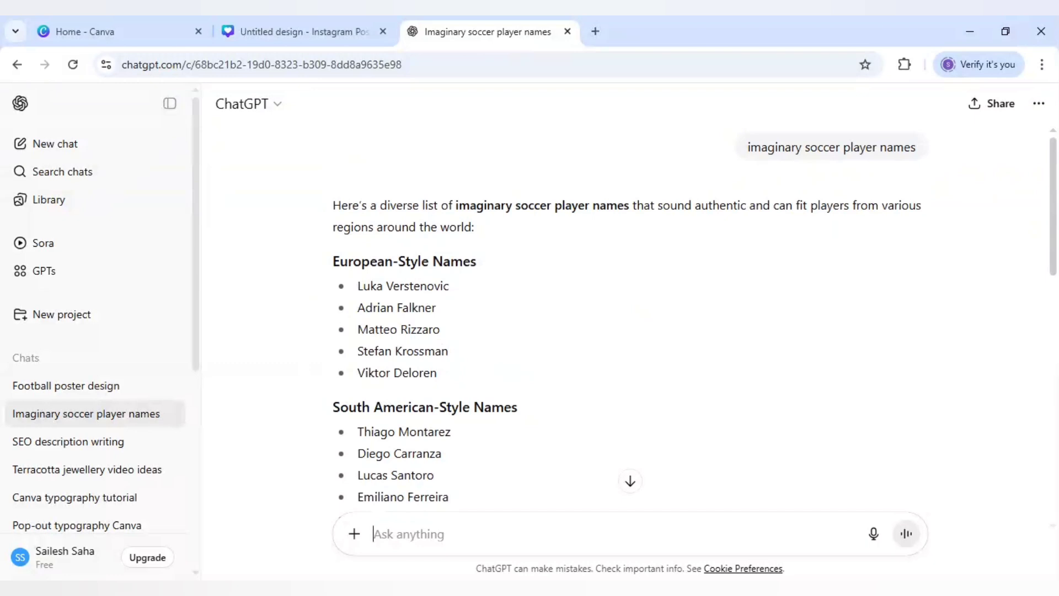
drag(357, 373, 443, 372)
key(ctrl+c)
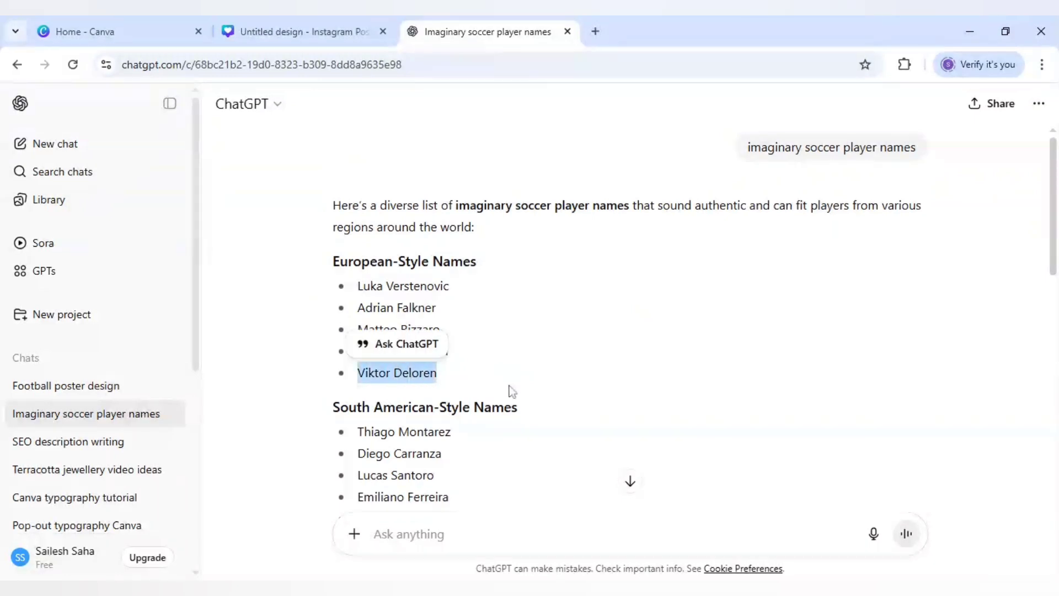
Switch back to the Canva poster and add a heading containing the copied player name.
click(298, 31)
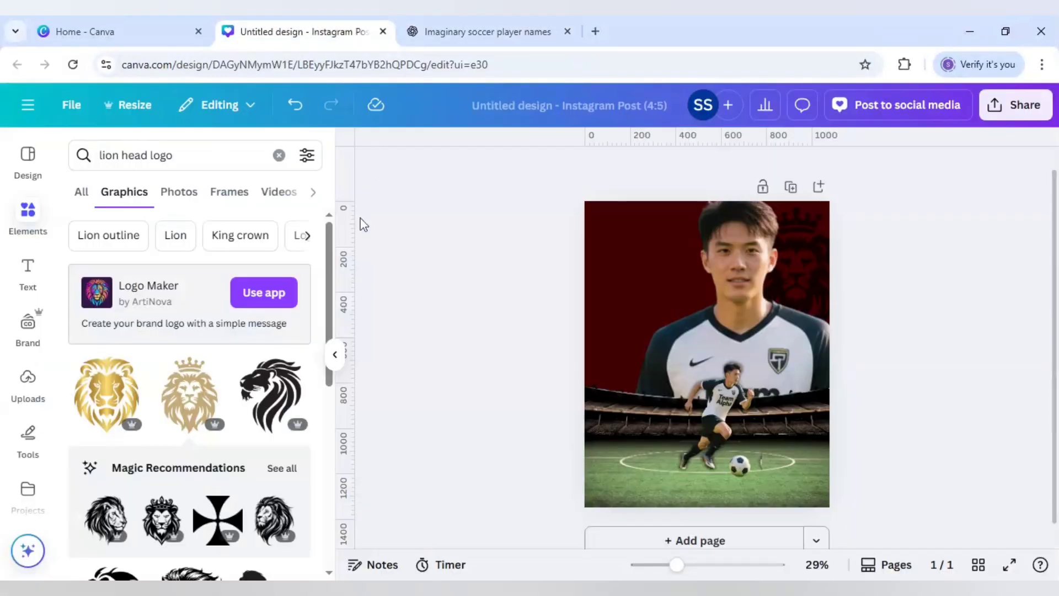
click(32, 274)
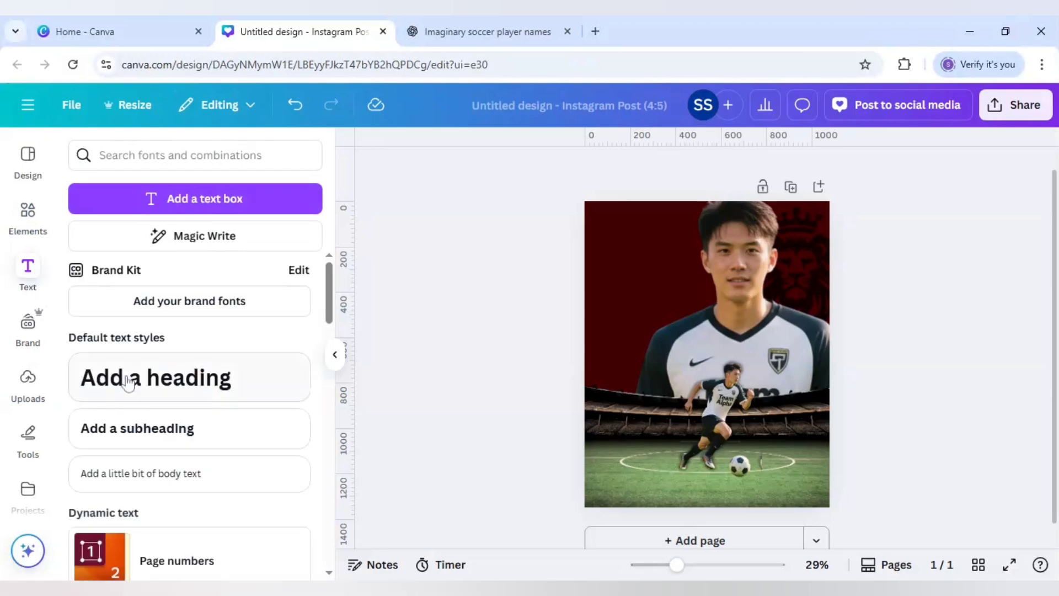
click(130, 382)
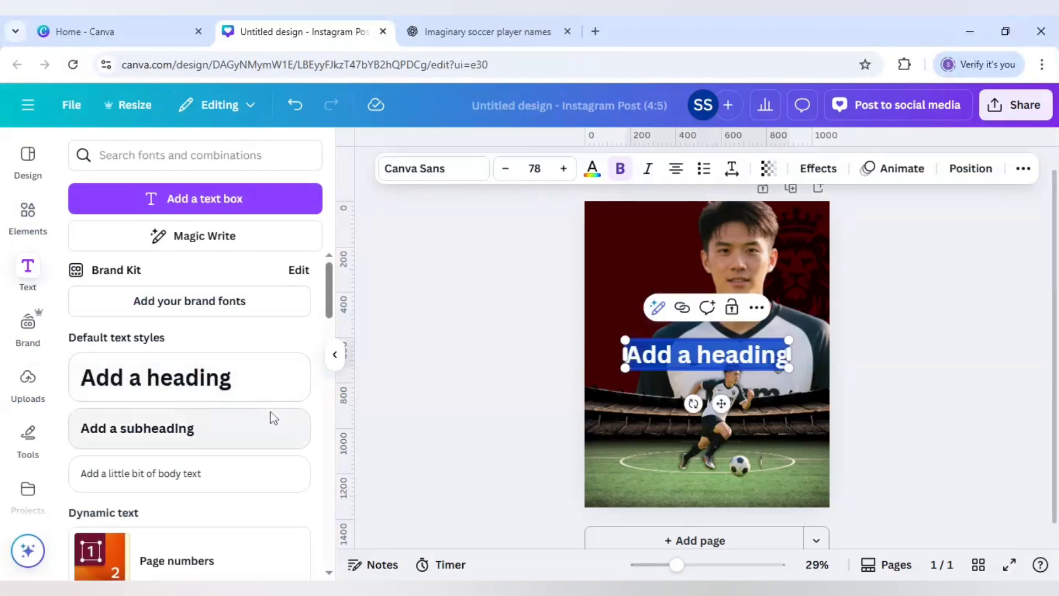
key(ctrl+v)
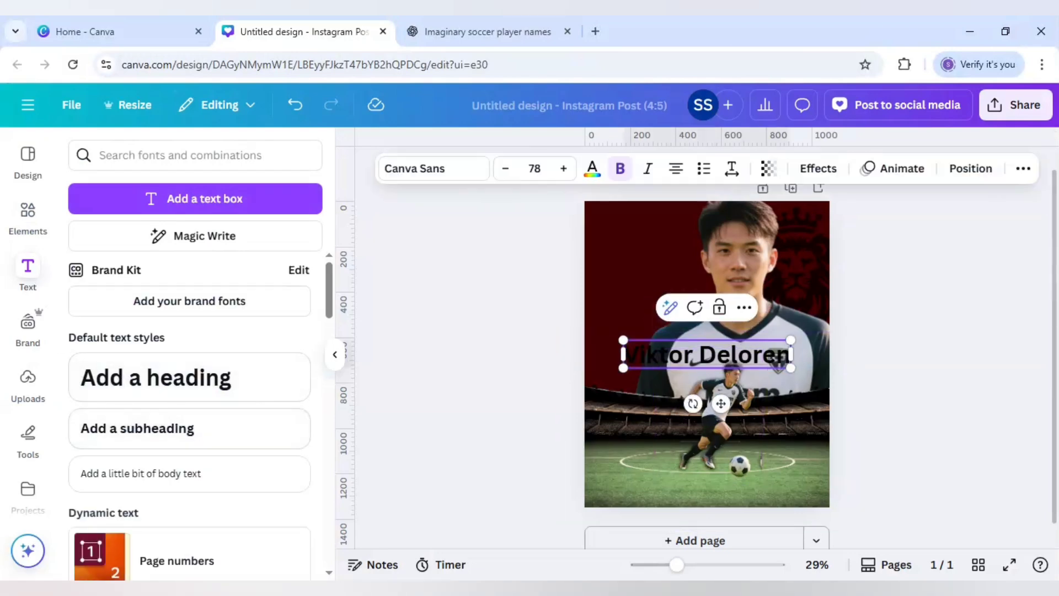
Search the fonts for "zing" and set the whole player name heading in Zing Rust Base.
double_click(660, 355)
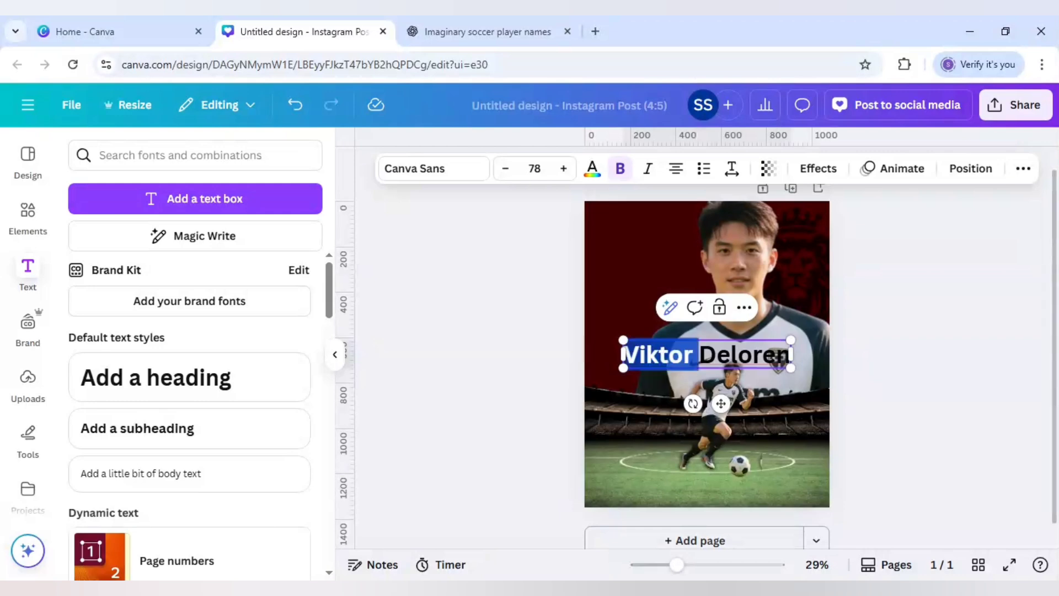
key(ctrl+a)
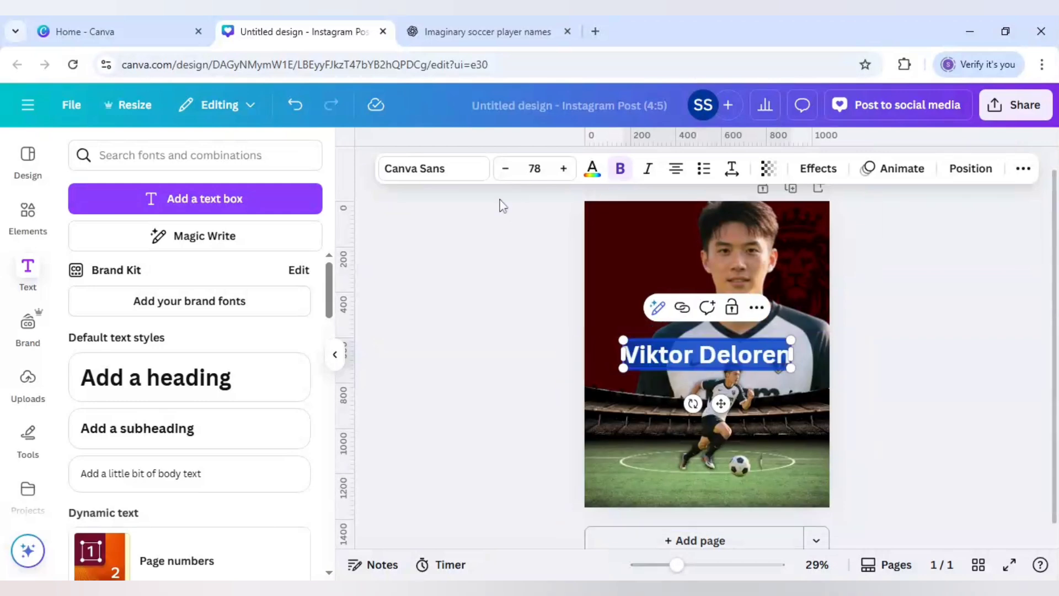
click(455, 172)
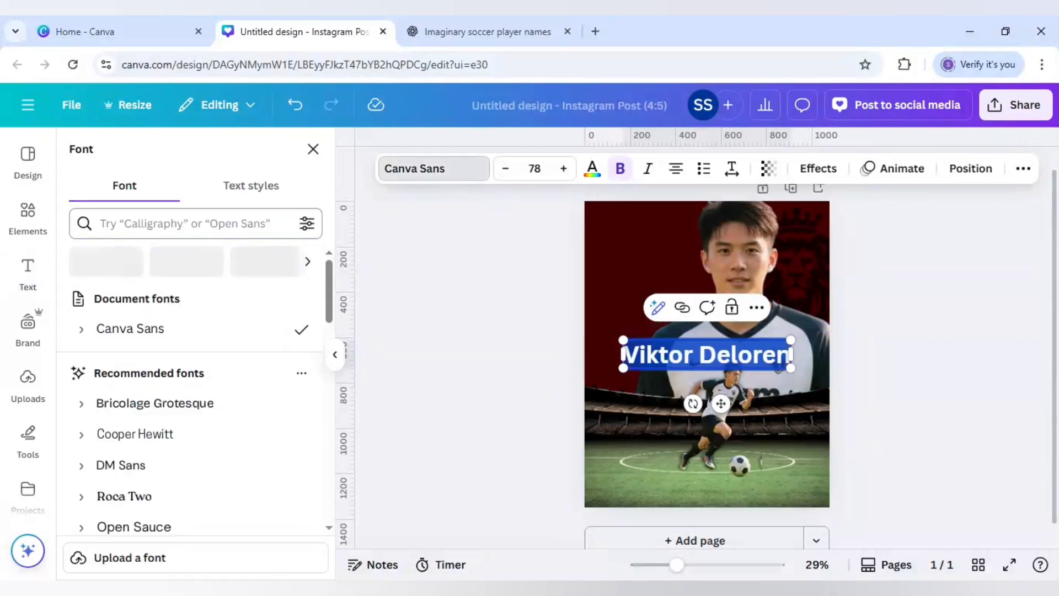
click(185, 223)
text(zing)
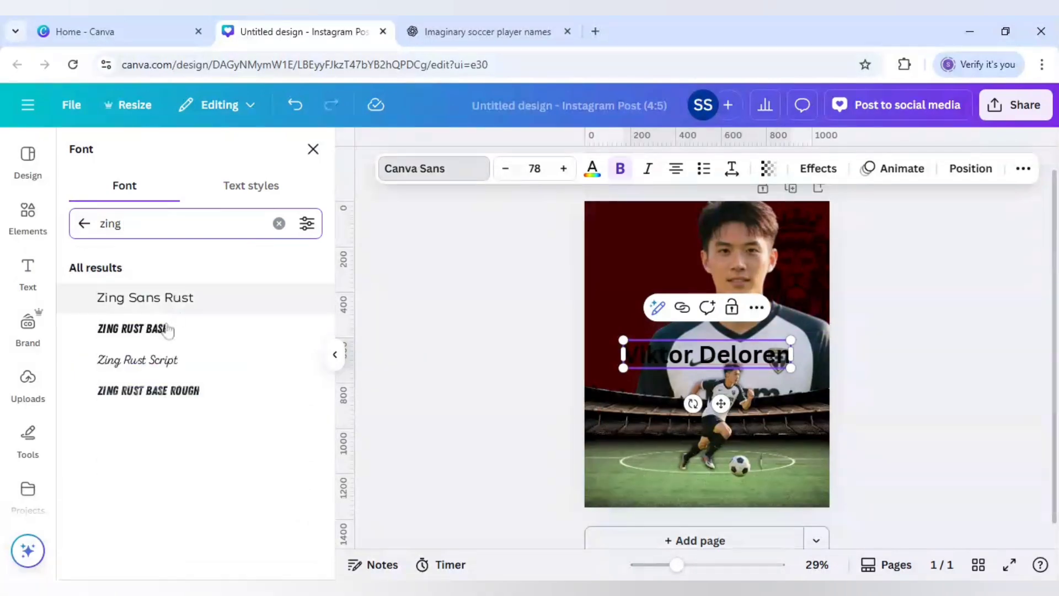
click(168, 331)
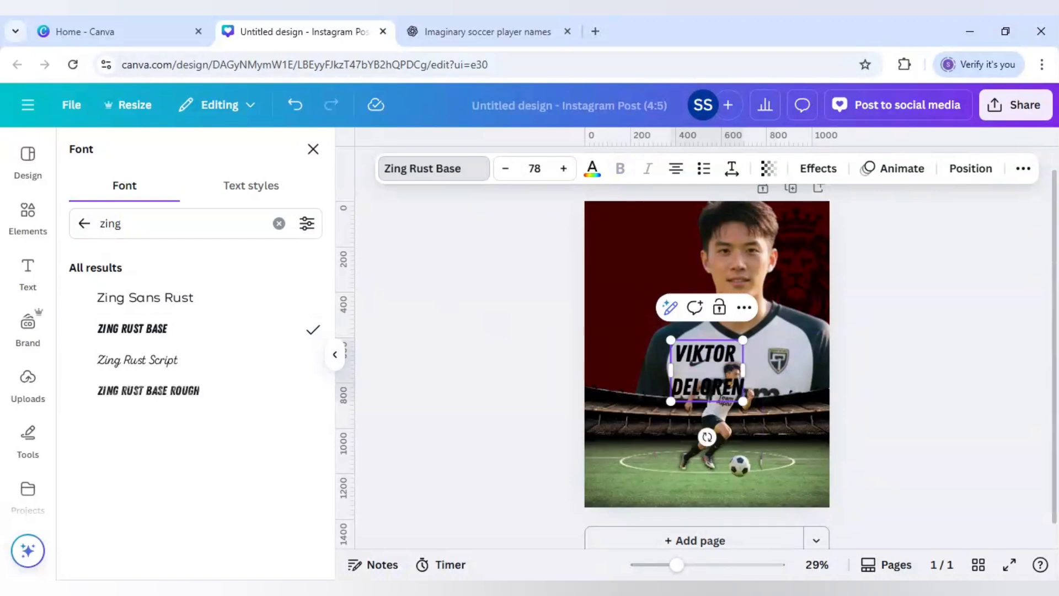
Slightly tighten the name heading's line spacing and move it onto the dark red area beside the large player's face.
click(726, 177)
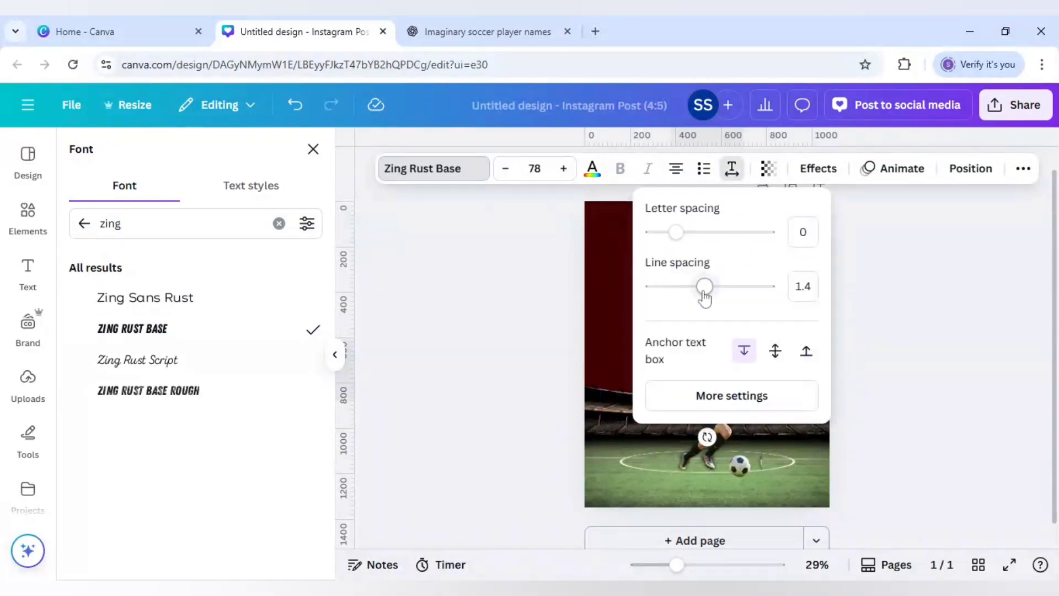
drag(705, 286, 689, 298)
click(574, 321)
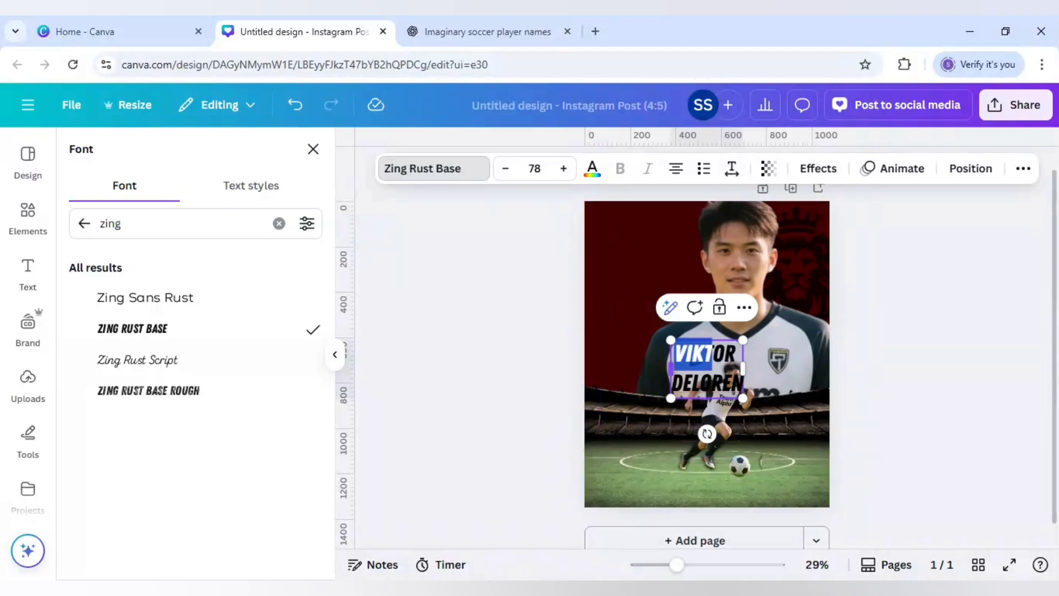
click(629, 344)
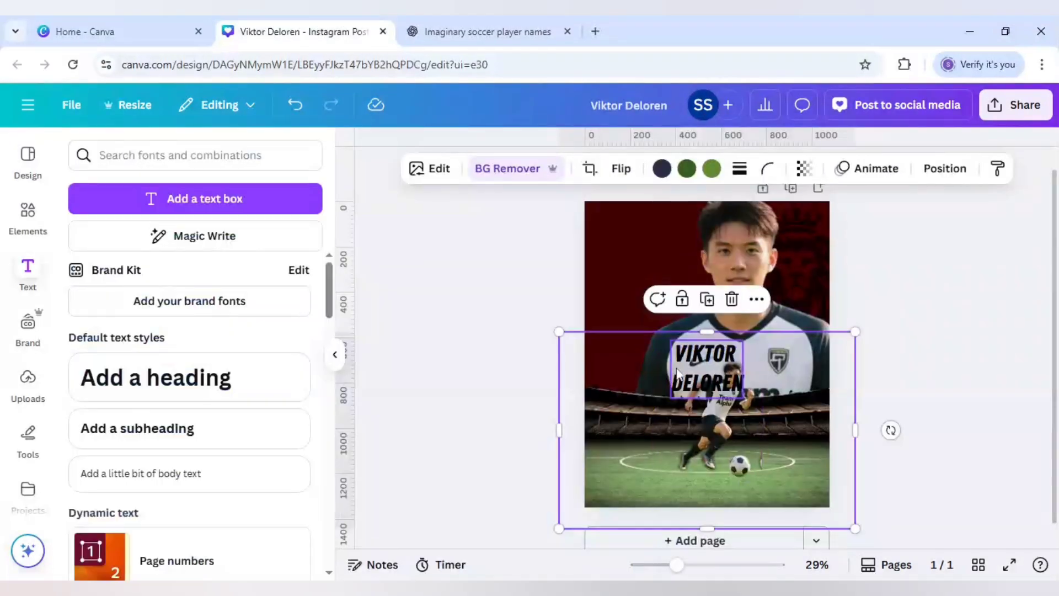
click(700, 380)
drag(700, 380, 629, 279)
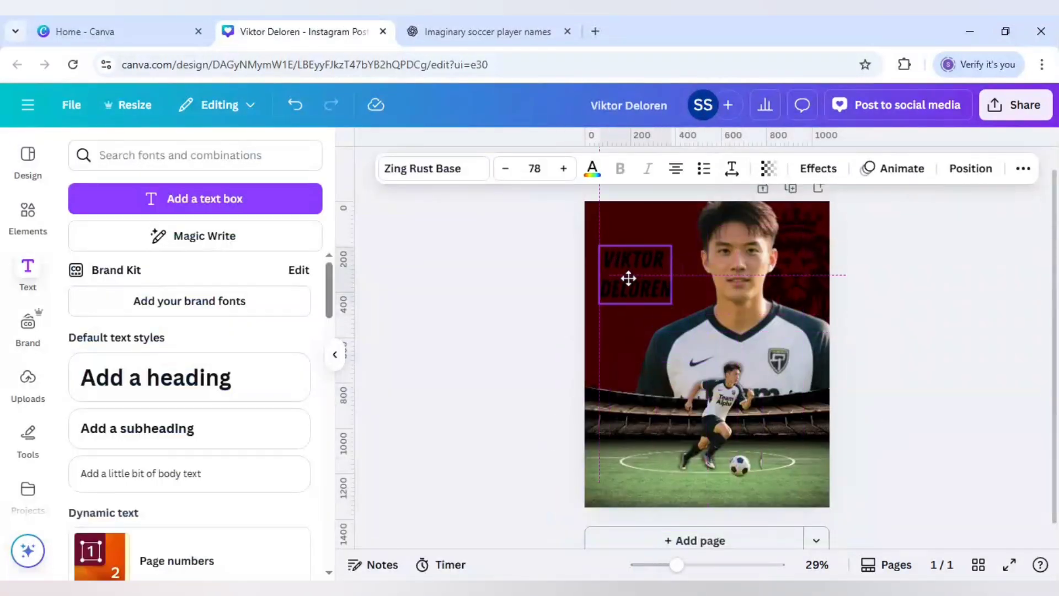
Set the player name heading's line spacing to 0.91.
click(732, 168)
drag(710, 285, 676, 286)
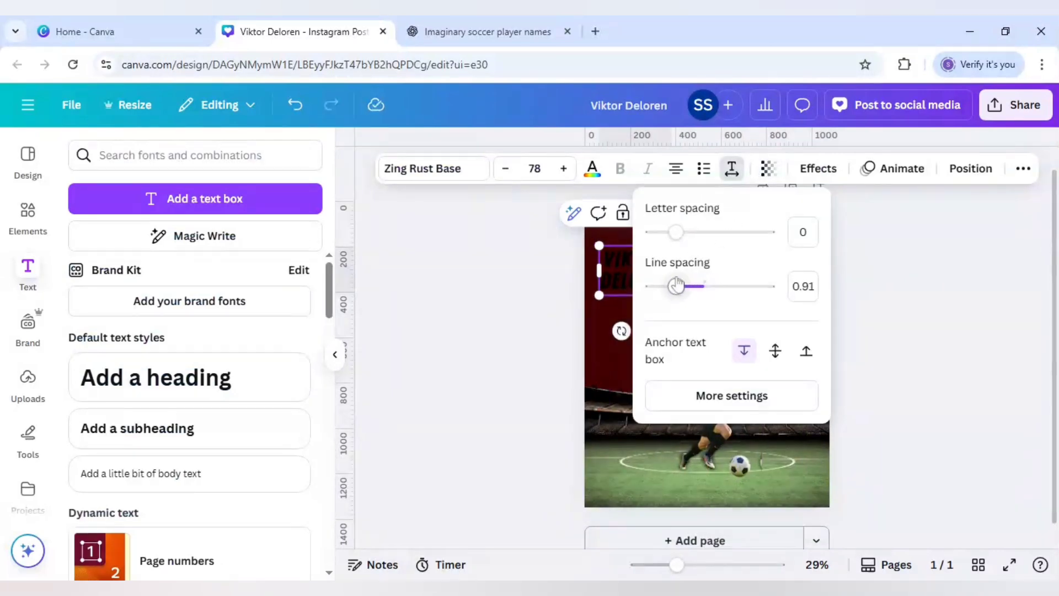
click(544, 295)
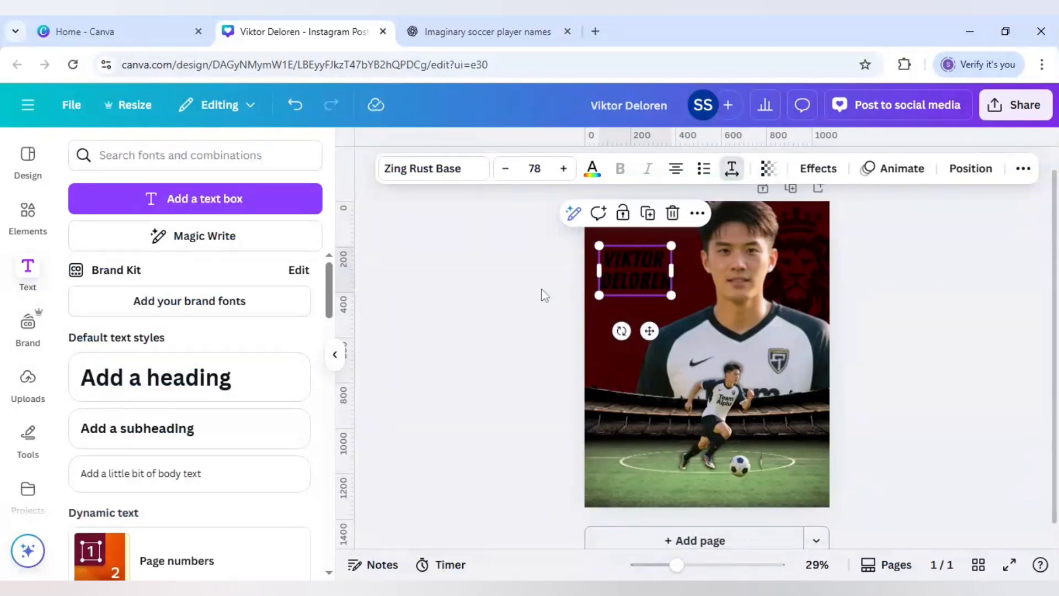
Change the player name heading's text colour to solid white.
click(593, 168)
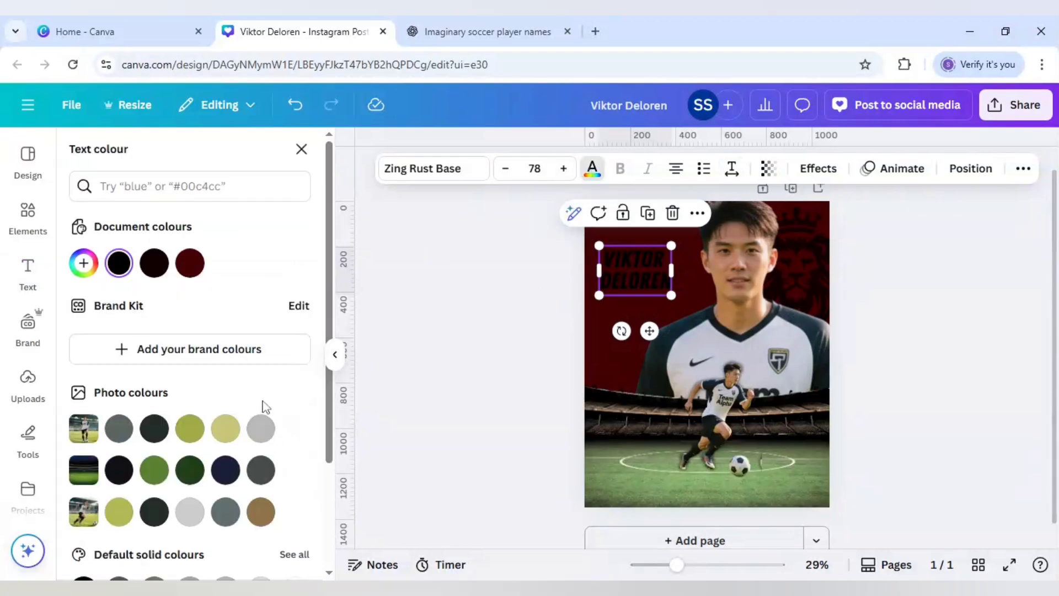
scroll(262, 386, down, 3)
click(295, 454)
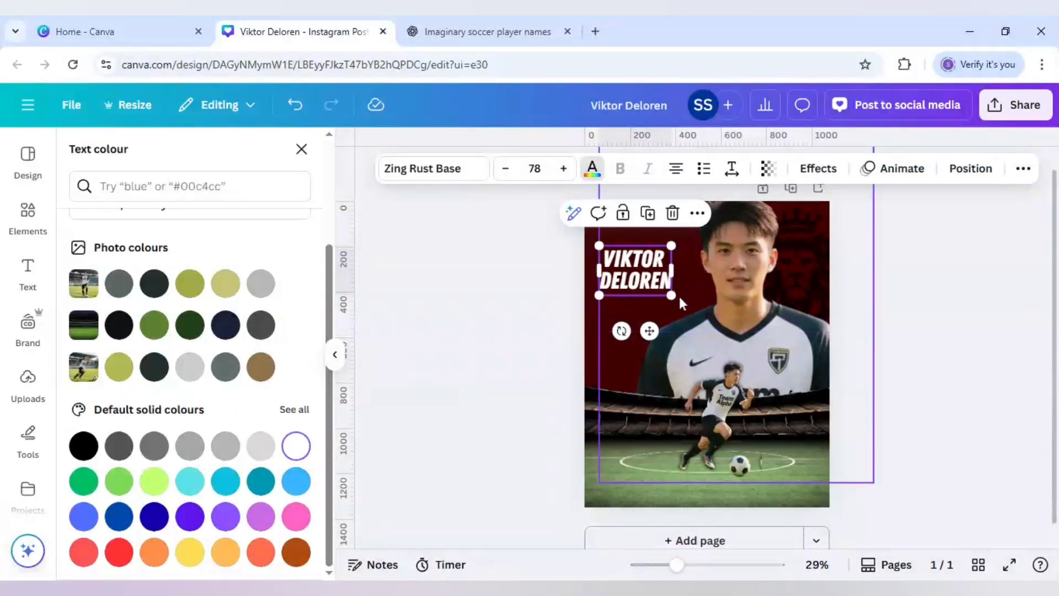
Enlarge the player name heading to font size 134 and align it with the page's left edge.
drag(671, 295, 727, 333)
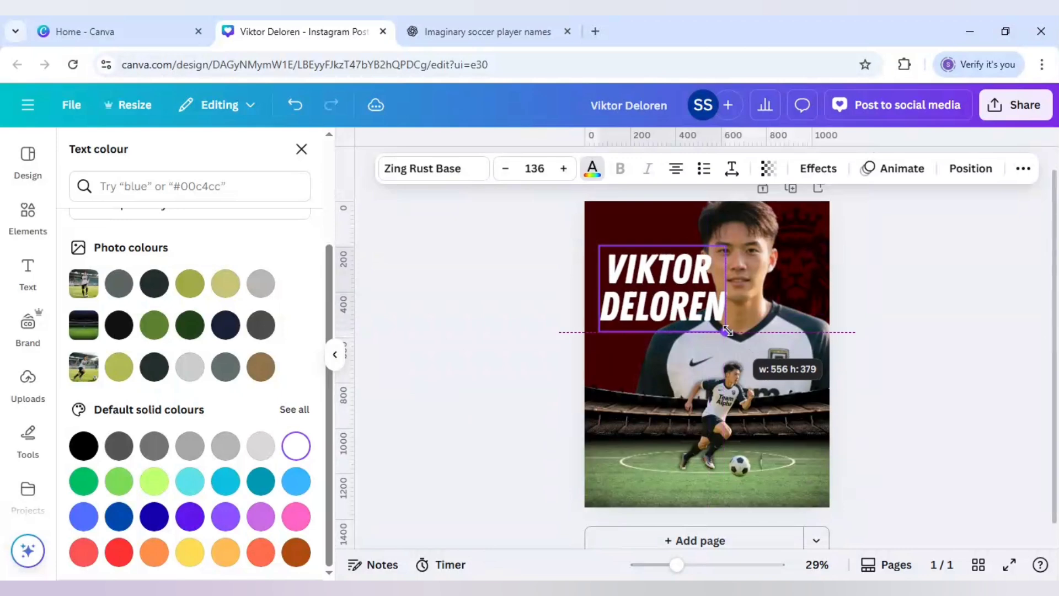
drag(675, 303, 663, 296)
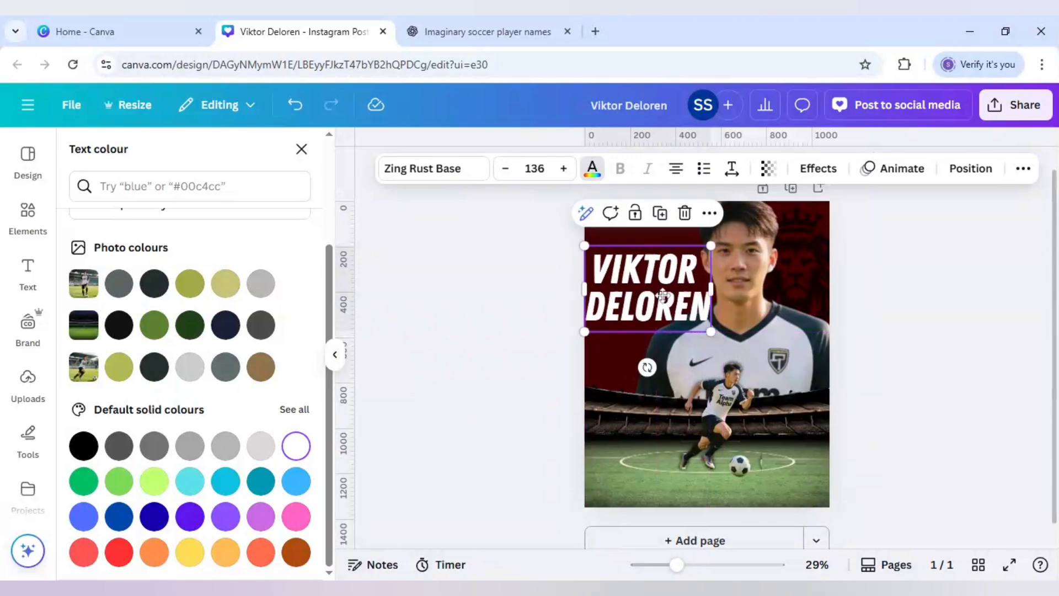
drag(711, 332, 709, 330)
Send the player name heading to the back, behind the large player cutout.
right_click(647, 298)
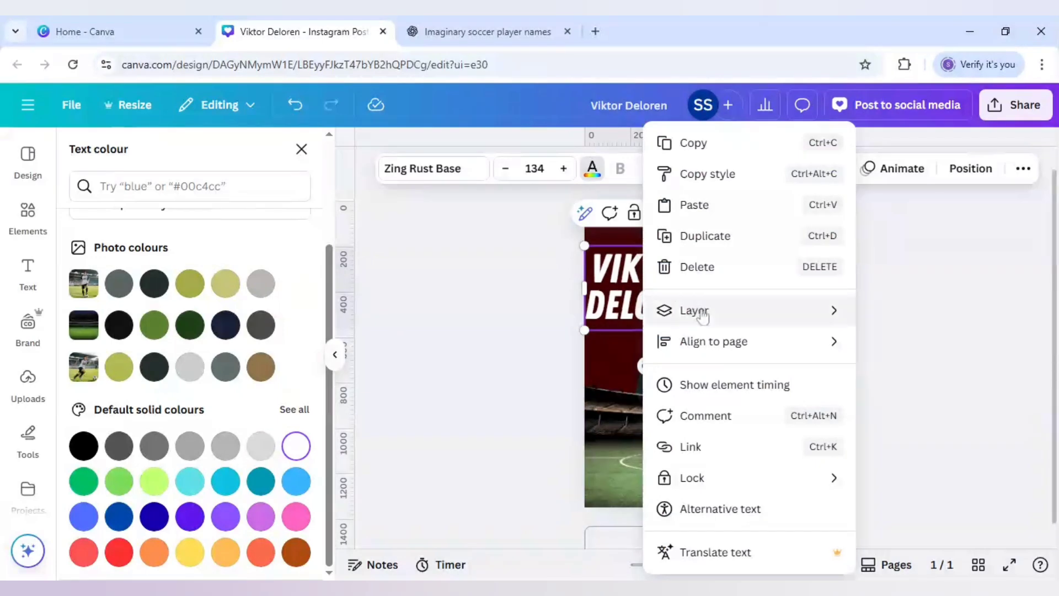
mouse_move(697, 313)
click(523, 404)
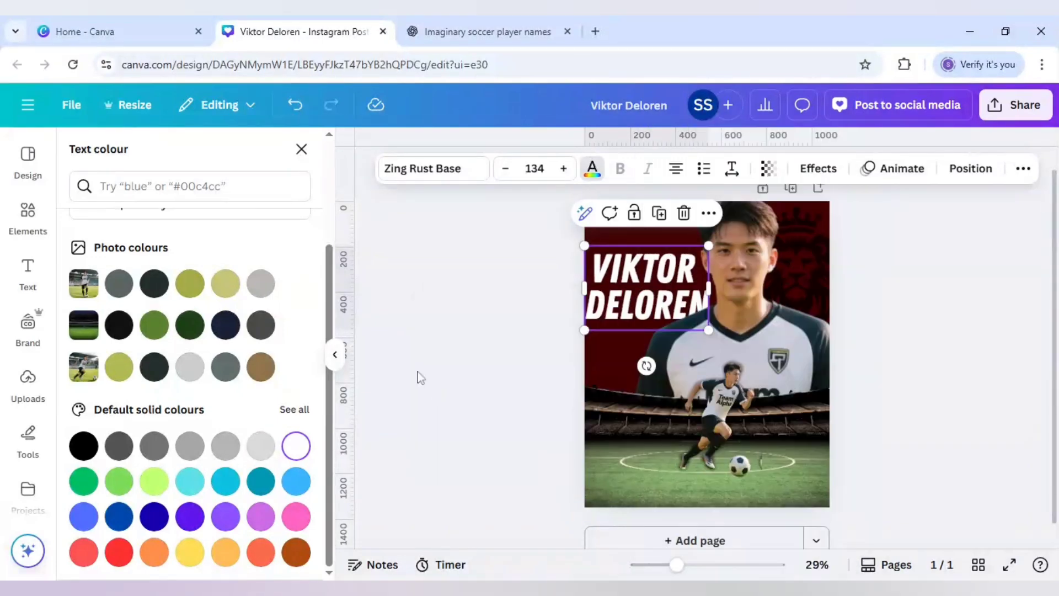
Add a subheading reading "WELCOME" and centre it above the player name heading.
click(448, 352)
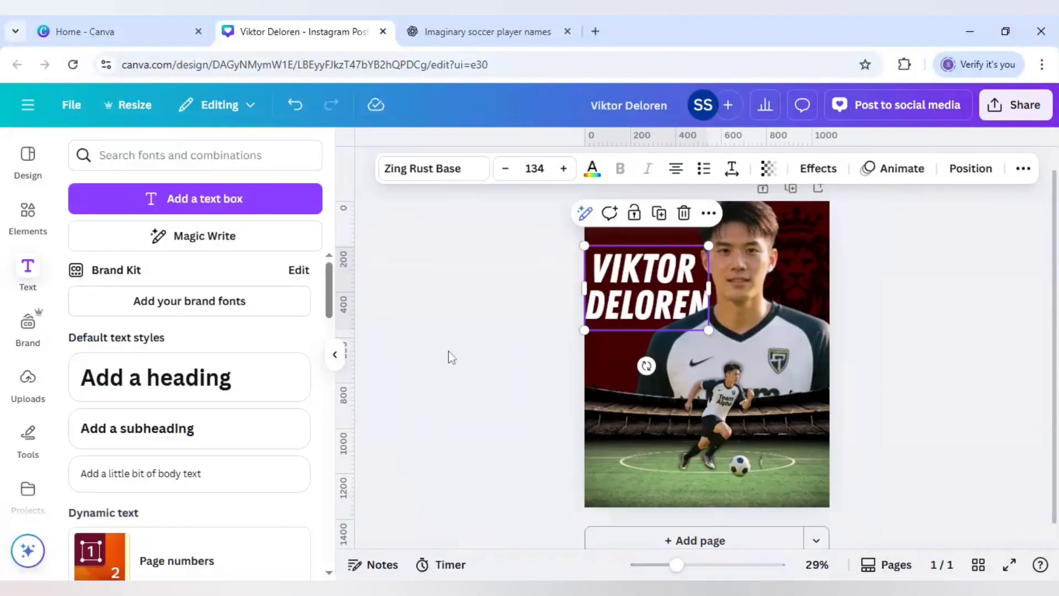
click(649, 288)
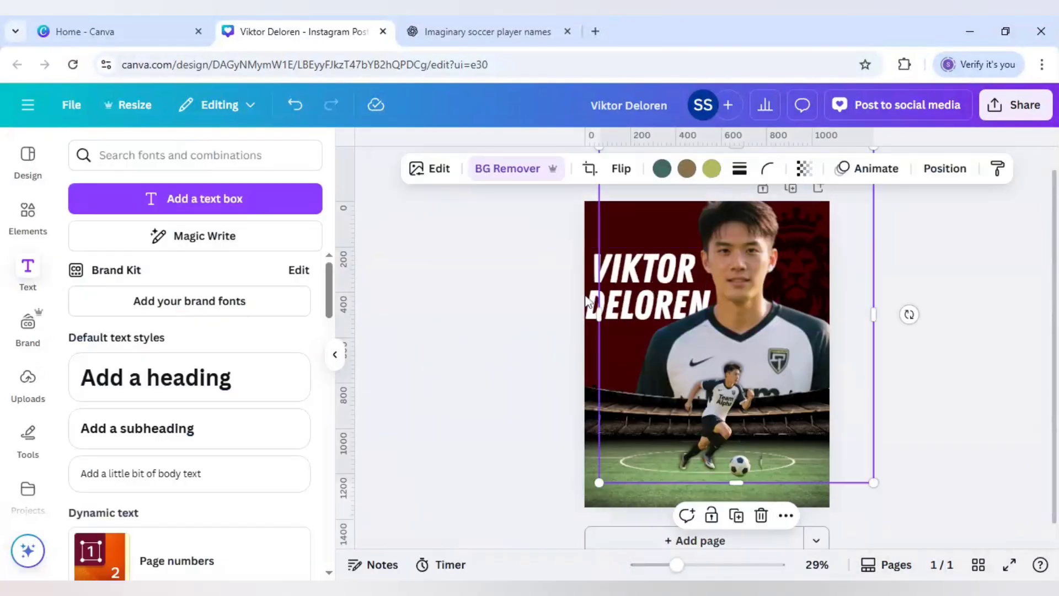
click(146, 442)
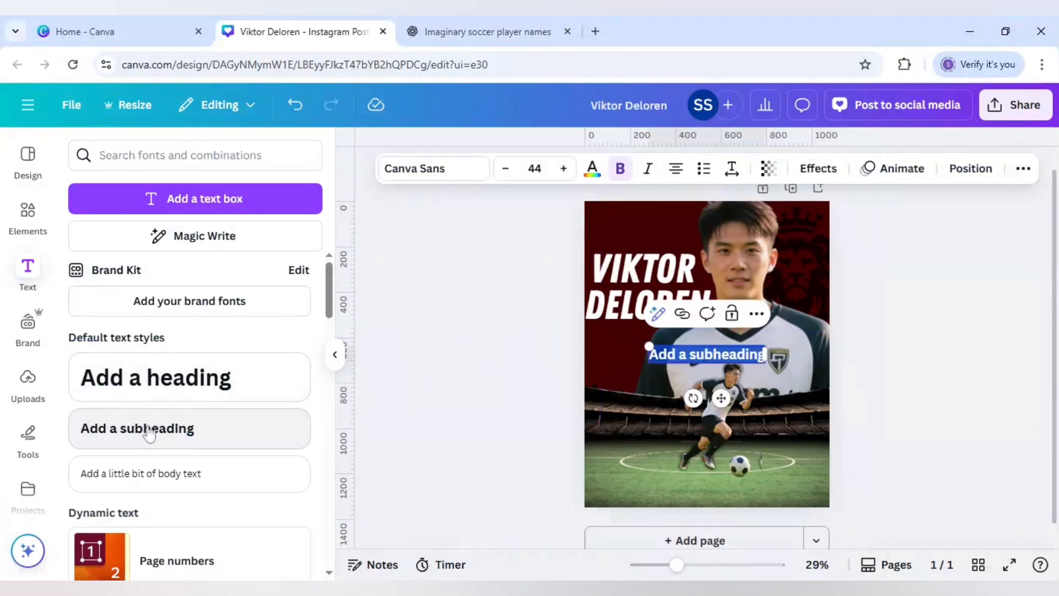
text(WELCOME)
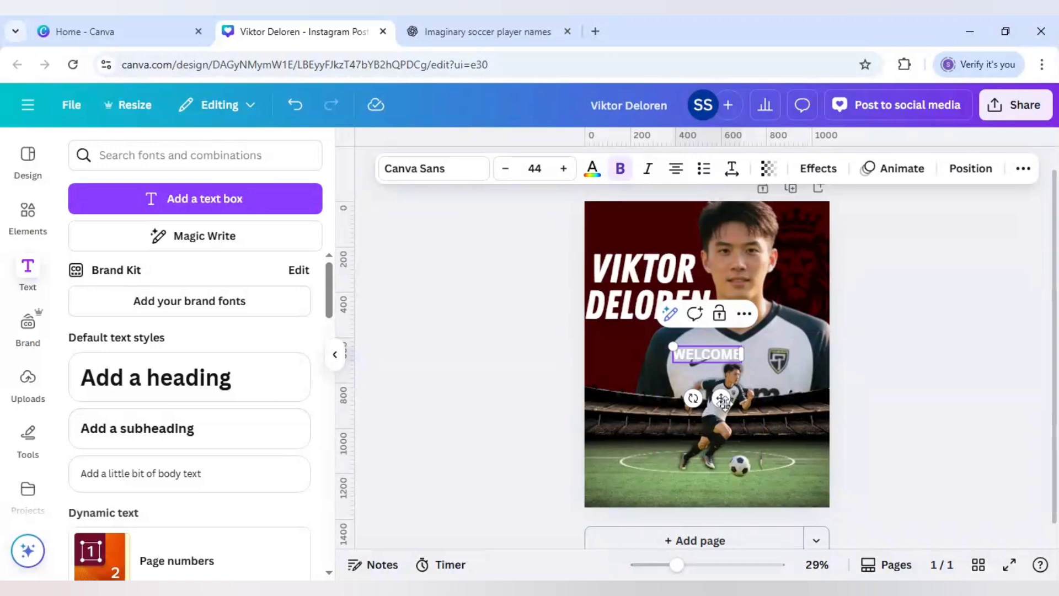
drag(721, 397, 667, 288)
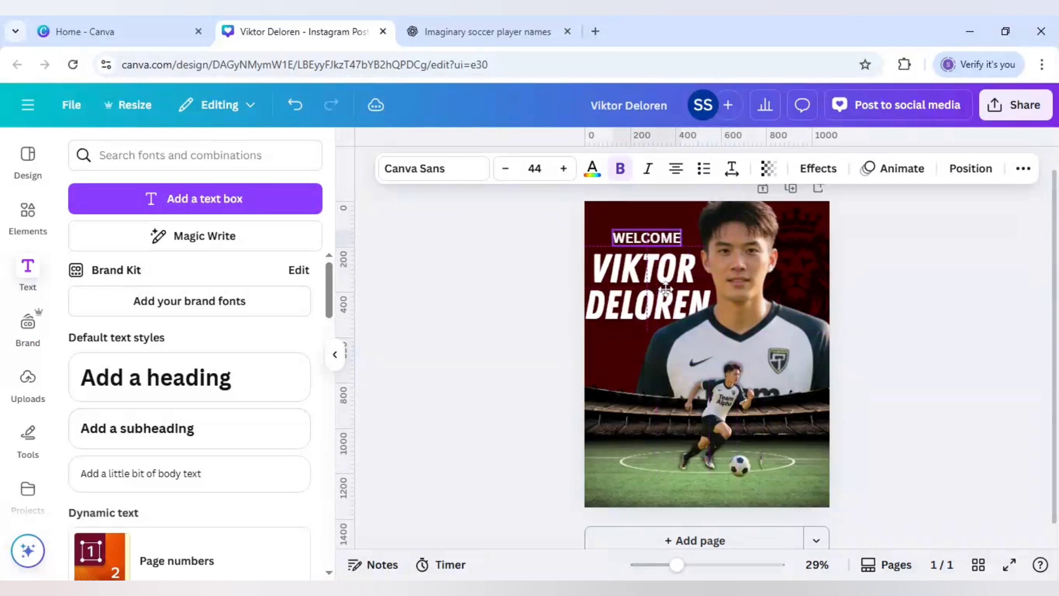
Set the "WELCOME" subheading's font size to 32 and move it slightly closer to the player name heading.
click(535, 169)
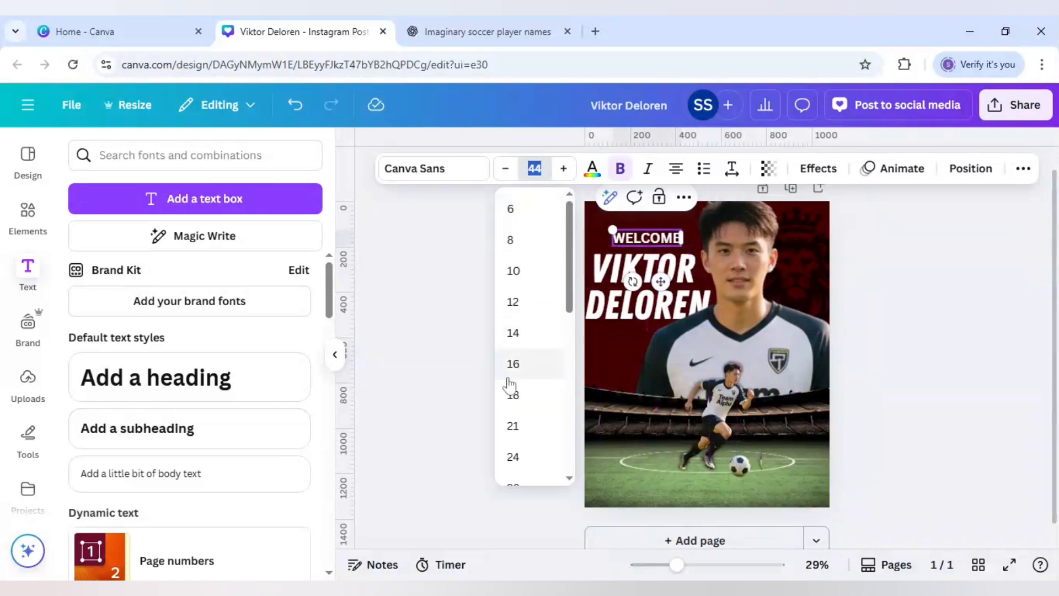
scroll(524, 414, down, 2)
click(520, 441)
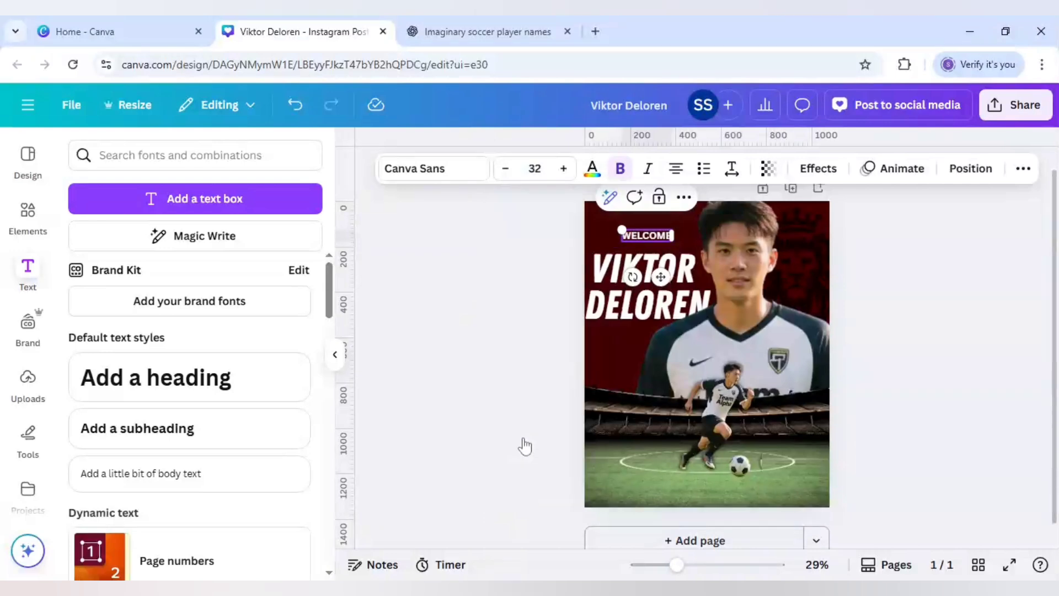
drag(660, 277, 661, 281)
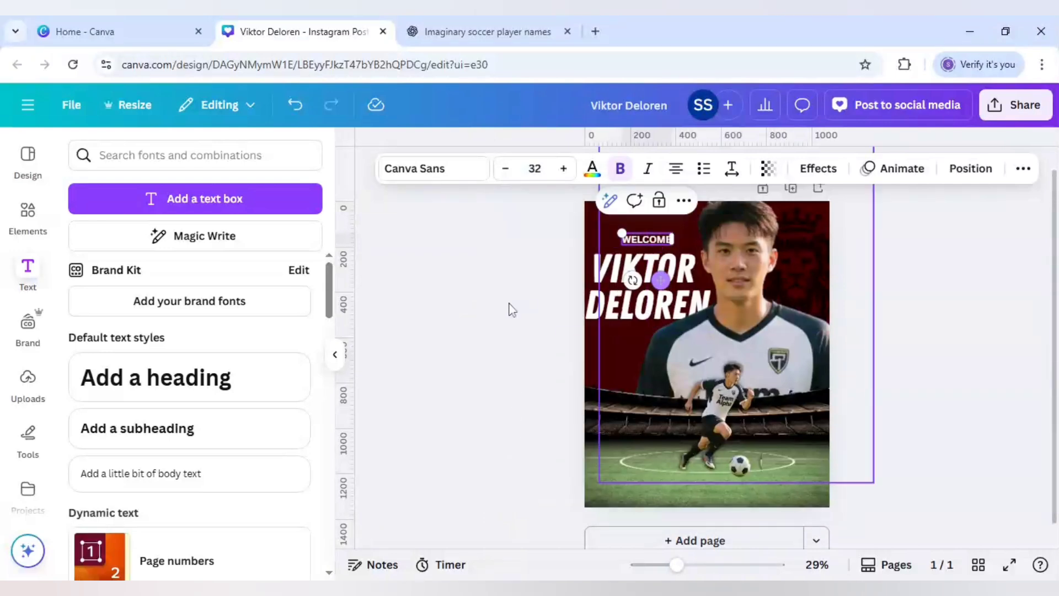
click(506, 311)
Adjust the large player cutout's light, setting brightness to 21 and highlights to 62.
click(765, 313)
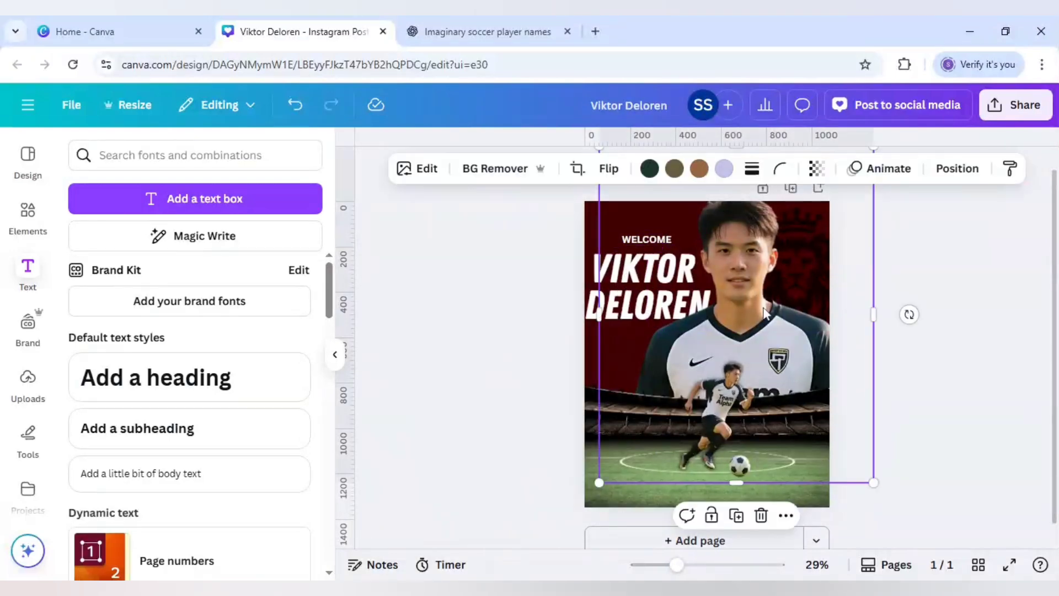
click(423, 172)
click(194, 284)
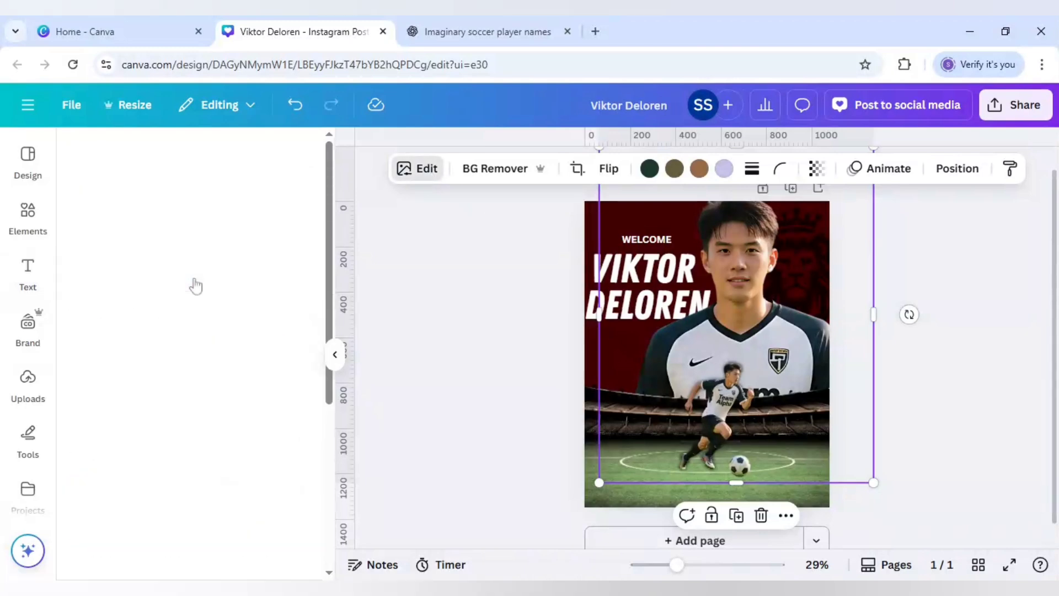
scroll(202, 312, down, 2)
scroll(202, 312, down, 2)
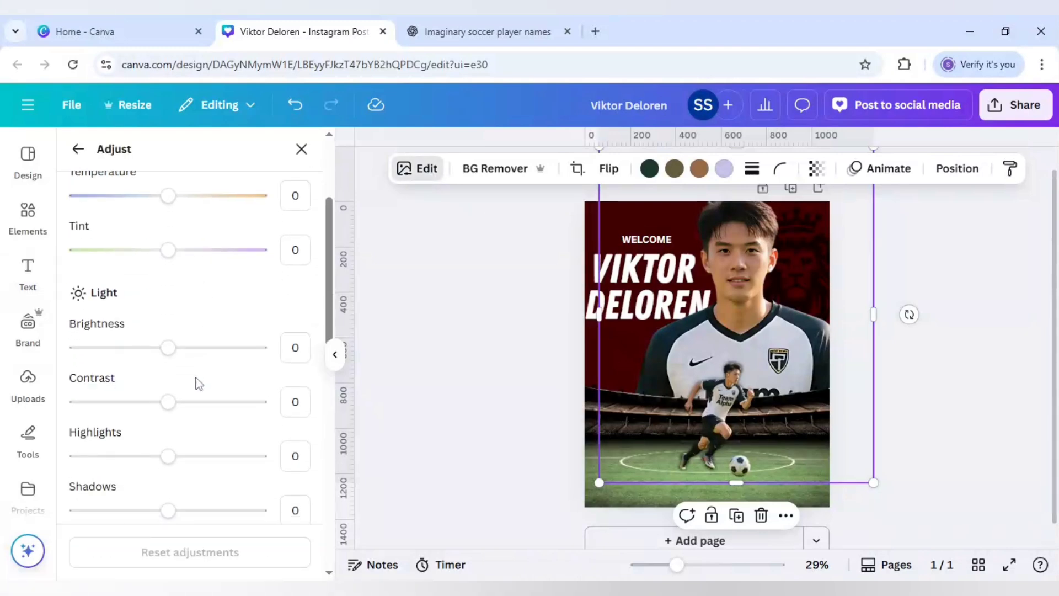
click(190, 347)
scroll(189, 359, down, 2)
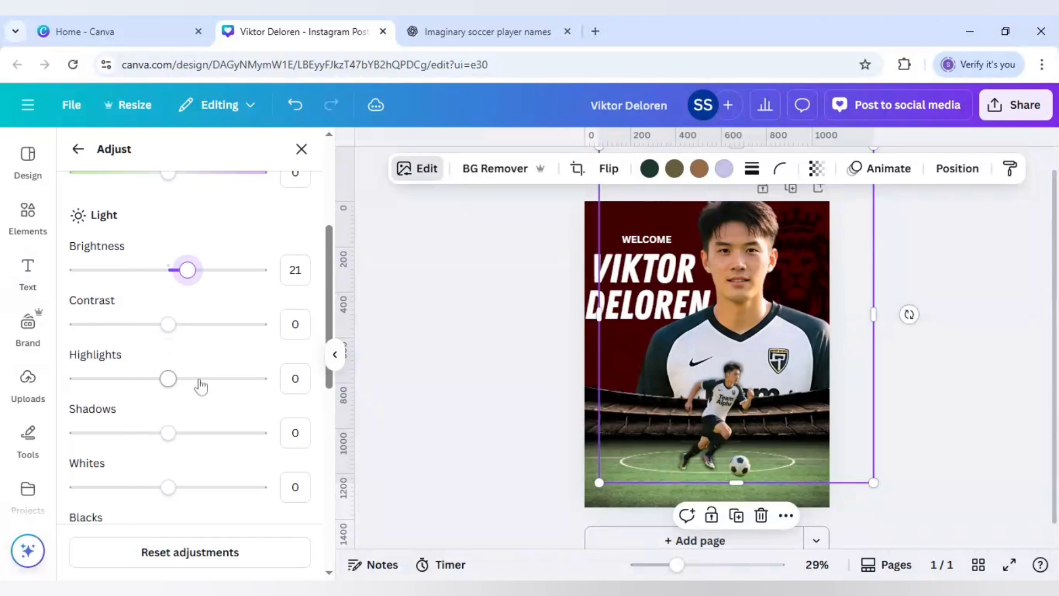
drag(199, 378, 228, 390)
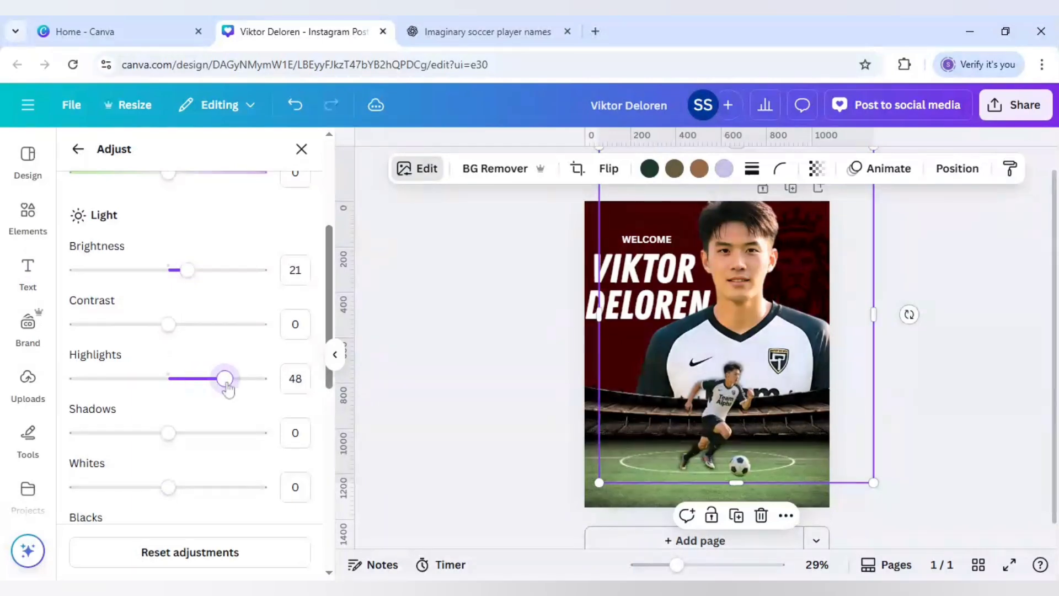
Set the large player cutout's blacks to 18 and whites to 24.
scroll(231, 383, down, 2)
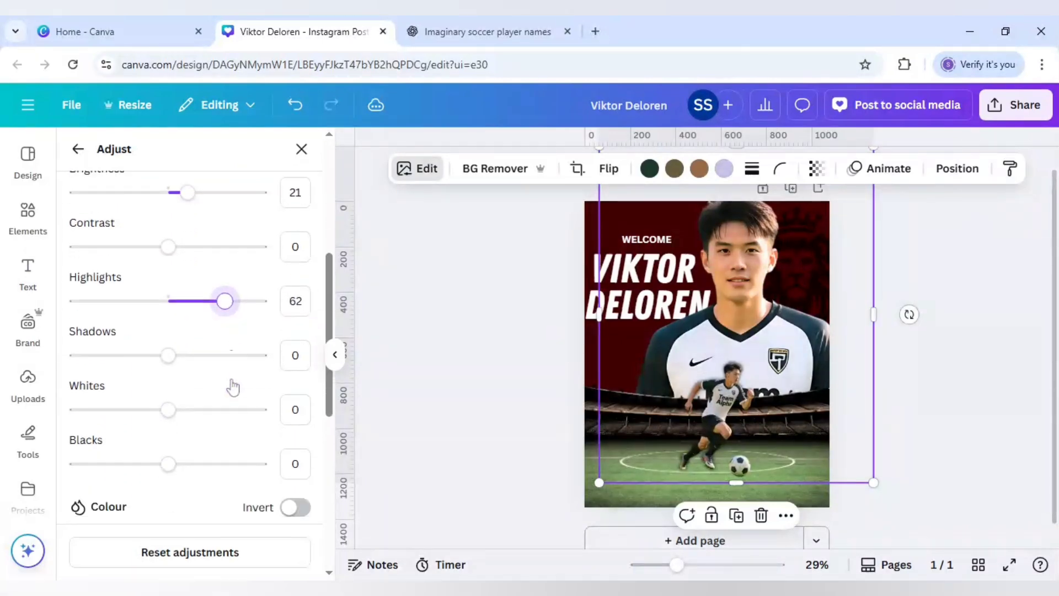
scroll(226, 430, down, 2)
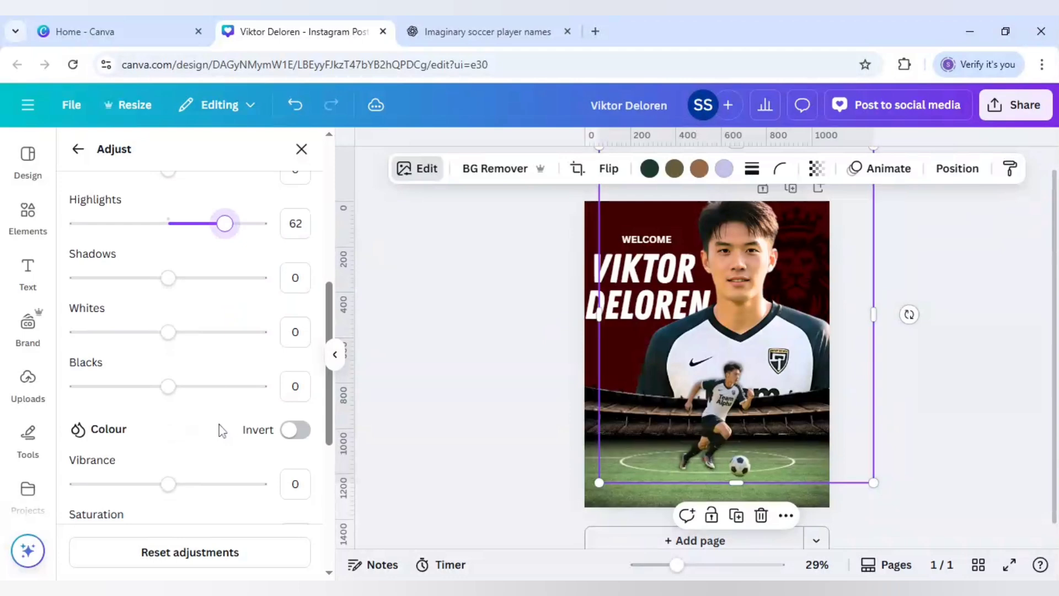
click(186, 390)
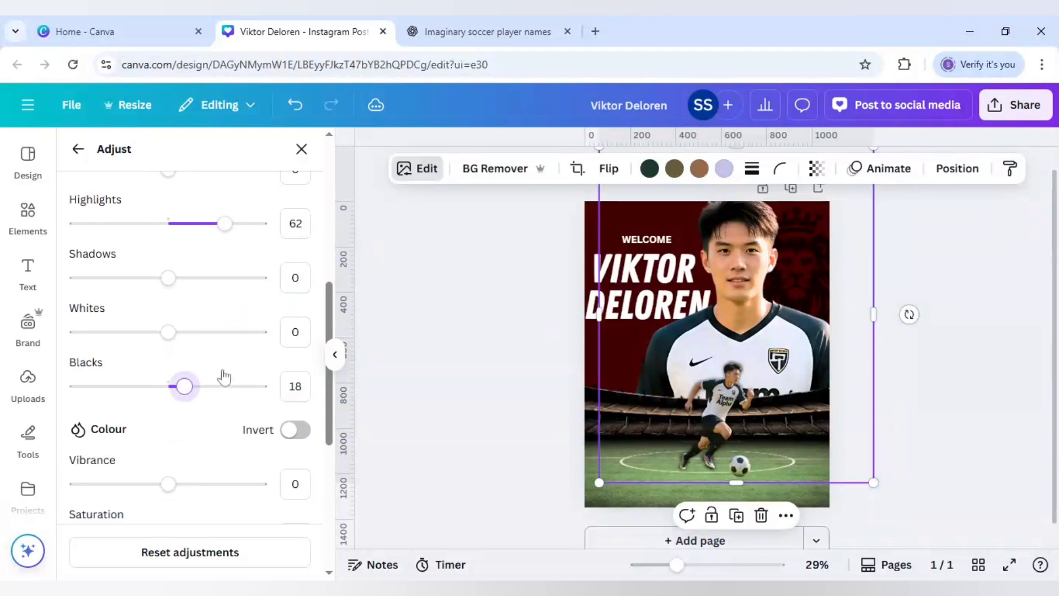
click(202, 333)
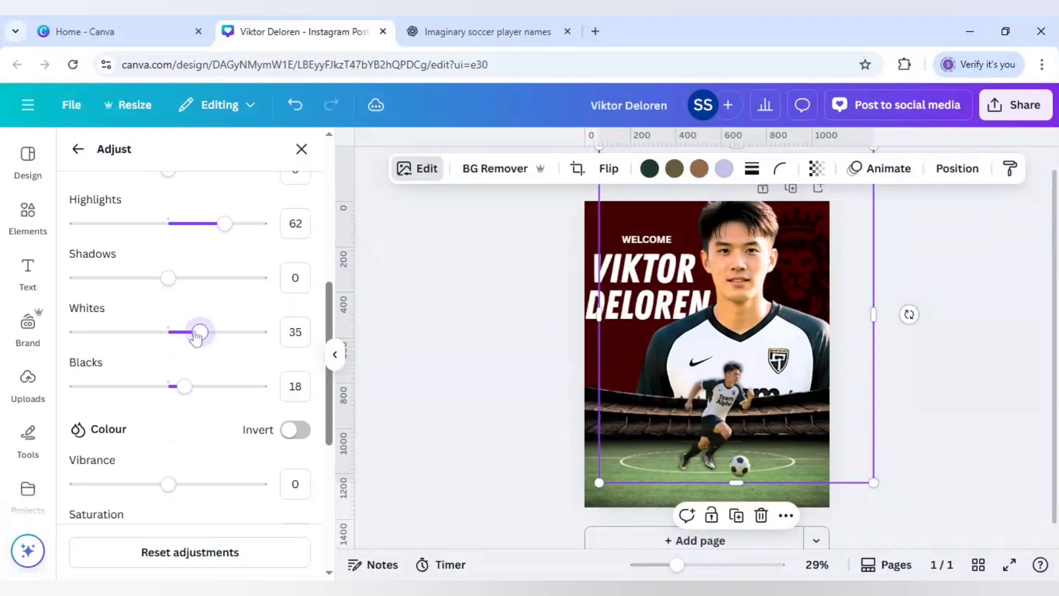
drag(196, 335, 191, 333)
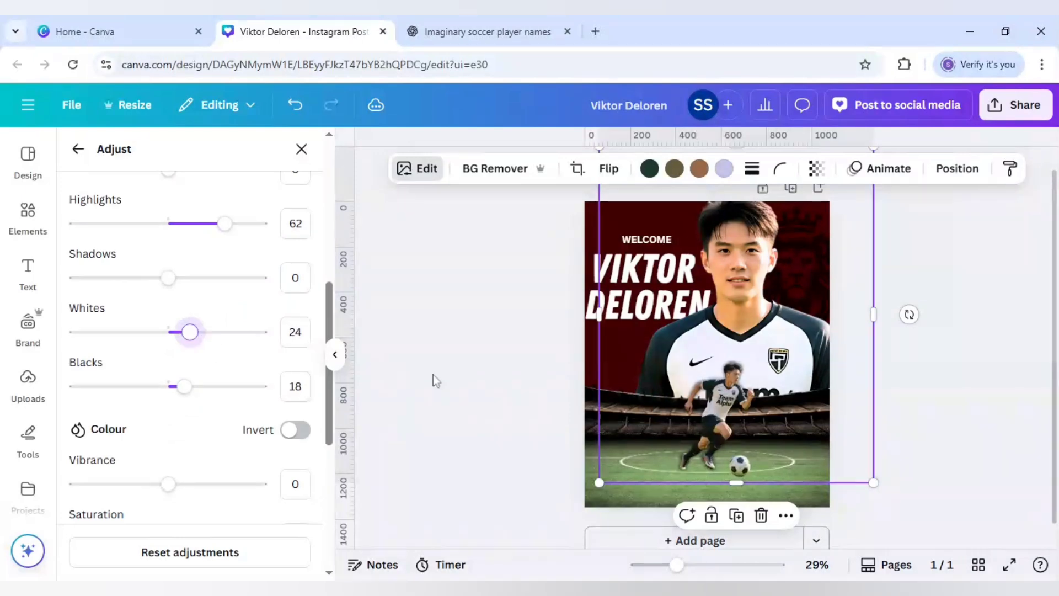
click(415, 376)
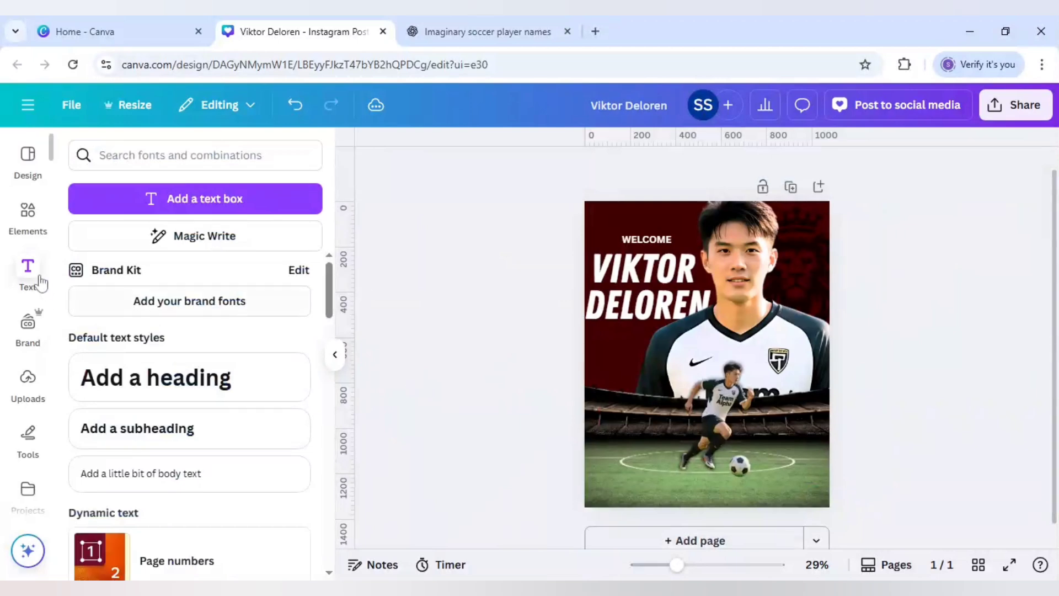
Search the elements library for "shadow" graphics and add a soft oval shadow to the page.
click(33, 235)
click(215, 156)
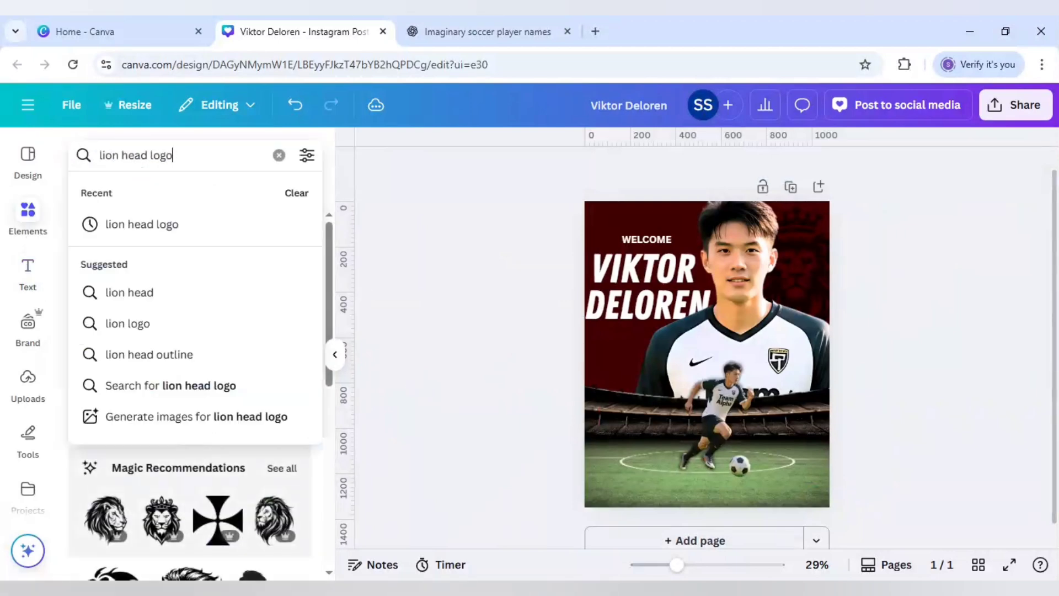
key(ctrl+a)
text(s)
click(115, 325)
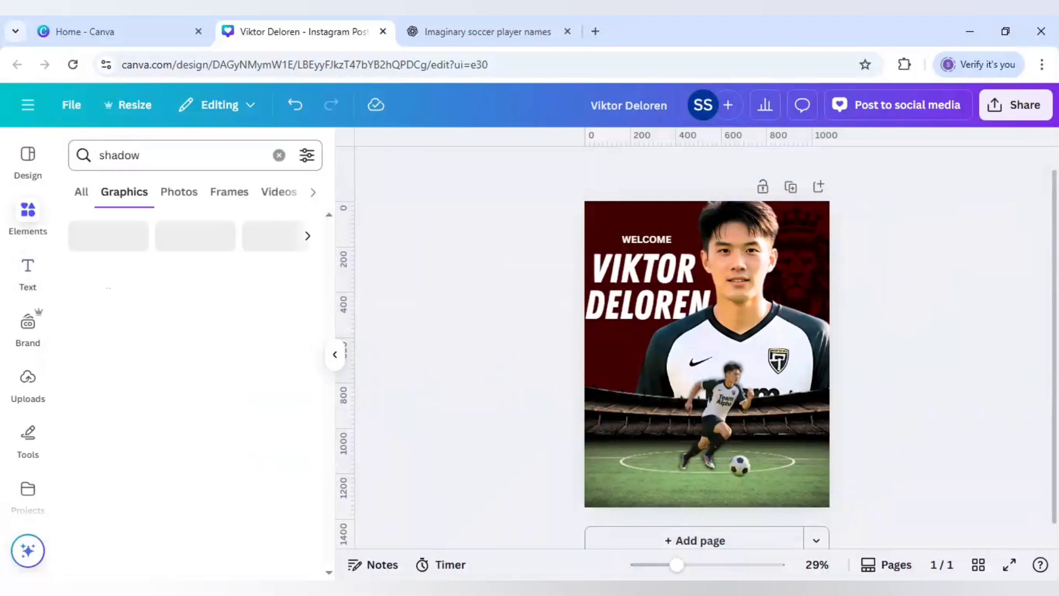
click(115, 326)
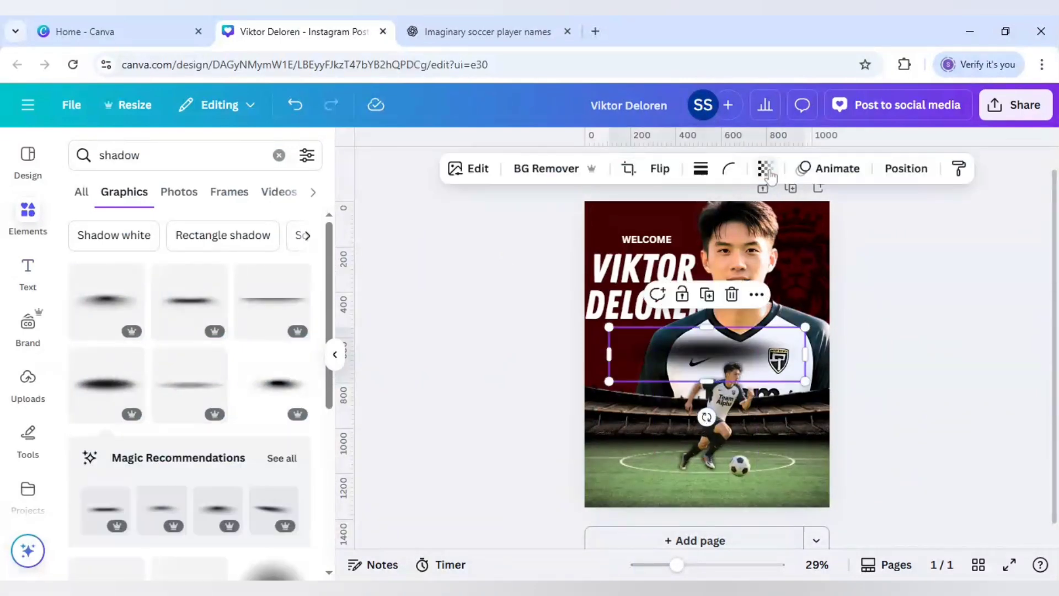
Lower the shadow graphic's opacity and shrink it to about half its size.
click(764, 169)
drag(804, 231, 780, 238)
drag(807, 330, 706, 355)
Duplicate the shadow and place one copy under the running player's feet and the other under the ball.
drag(672, 416, 751, 475)
click(696, 424)
Reorder the layers so the running player's shadow sits directly behind the running player cutout.
right_click(749, 475)
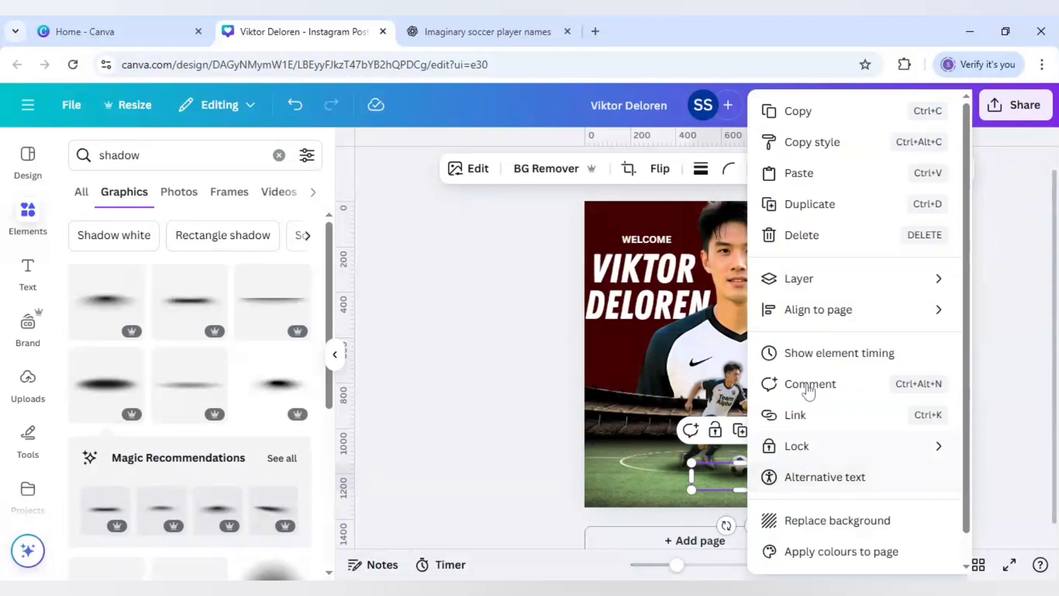
mouse_move(772, 278)
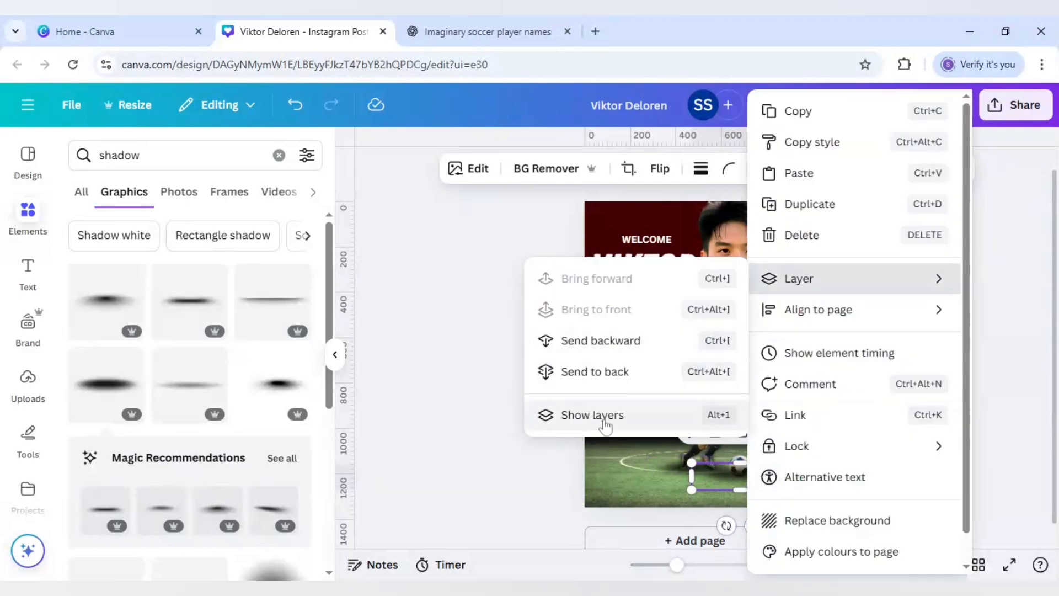
click(585, 415)
click(216, 339)
drag(217, 340, 219, 485)
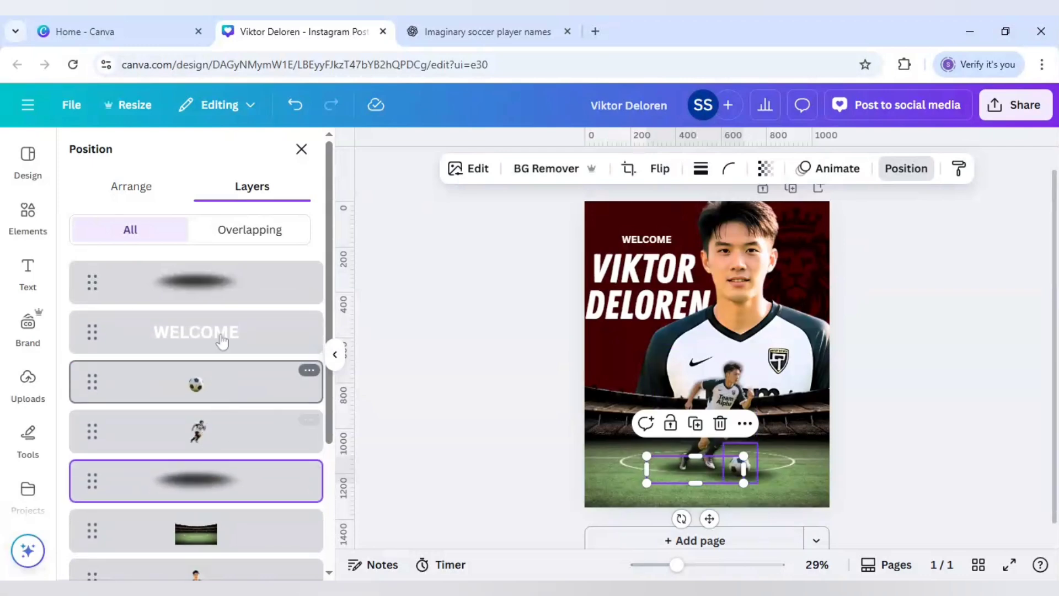
Move the ball's shadow layer directly behind the soccer ball.
click(216, 291)
drag(207, 391, 208, 348)
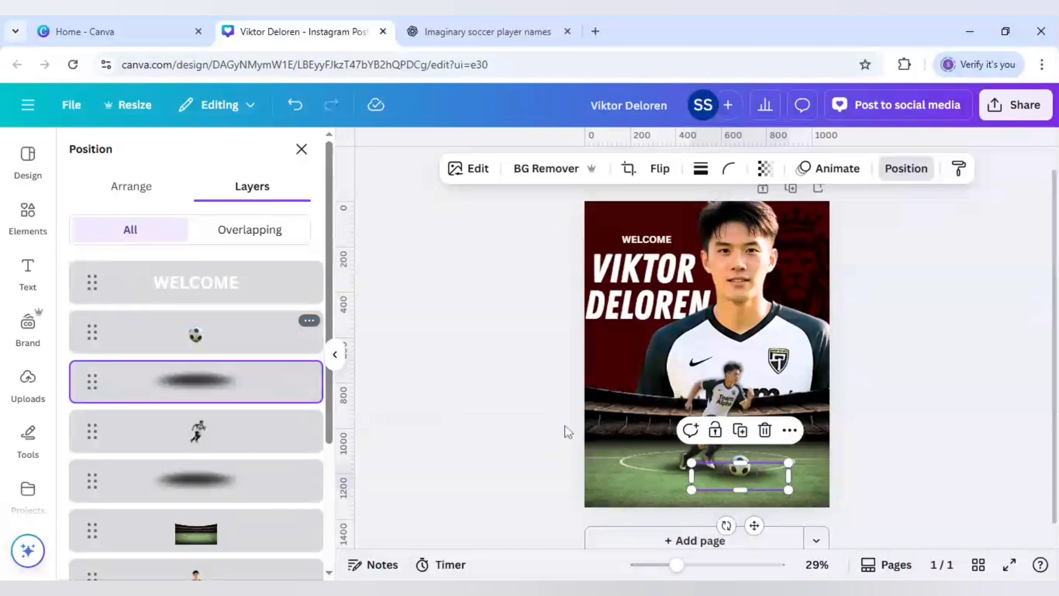
click(522, 402)
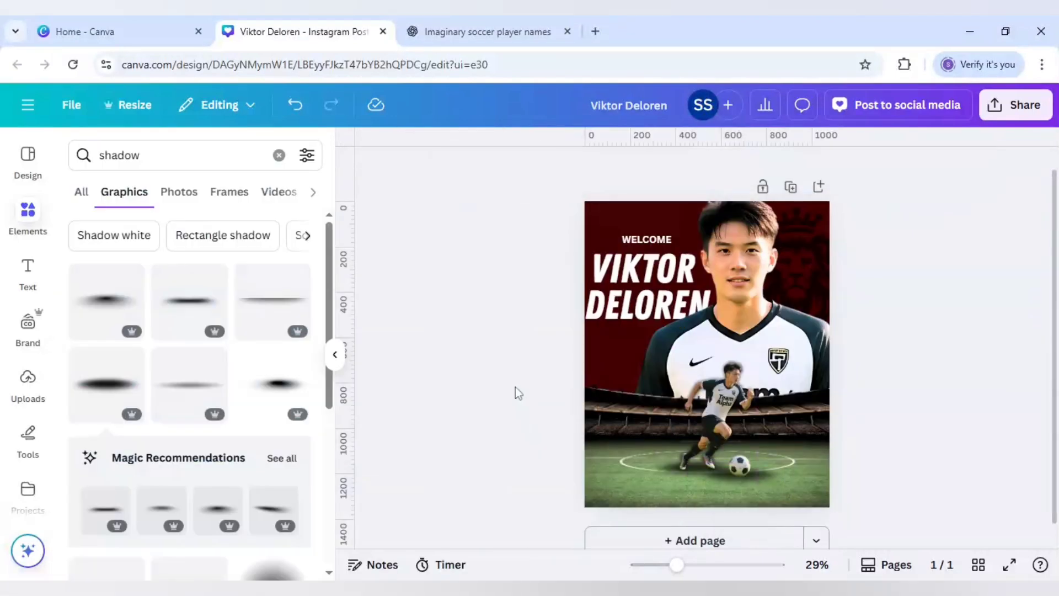